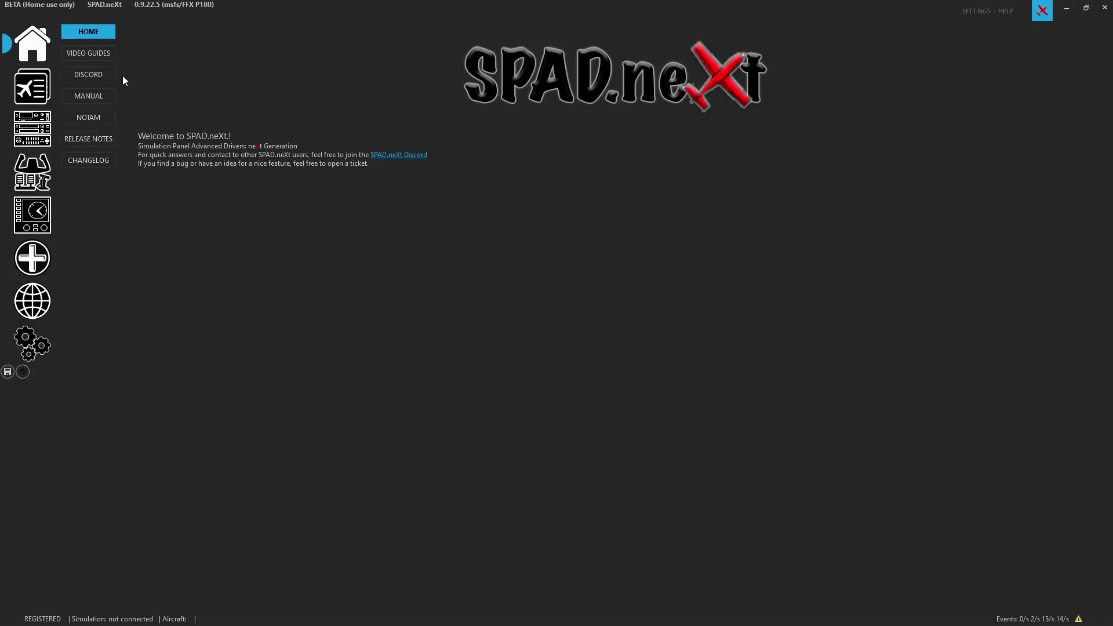
# Open the video guides and browse the Stream Deck category.
pyautogui.click(88, 53)
pyautogui.click(180, 454)
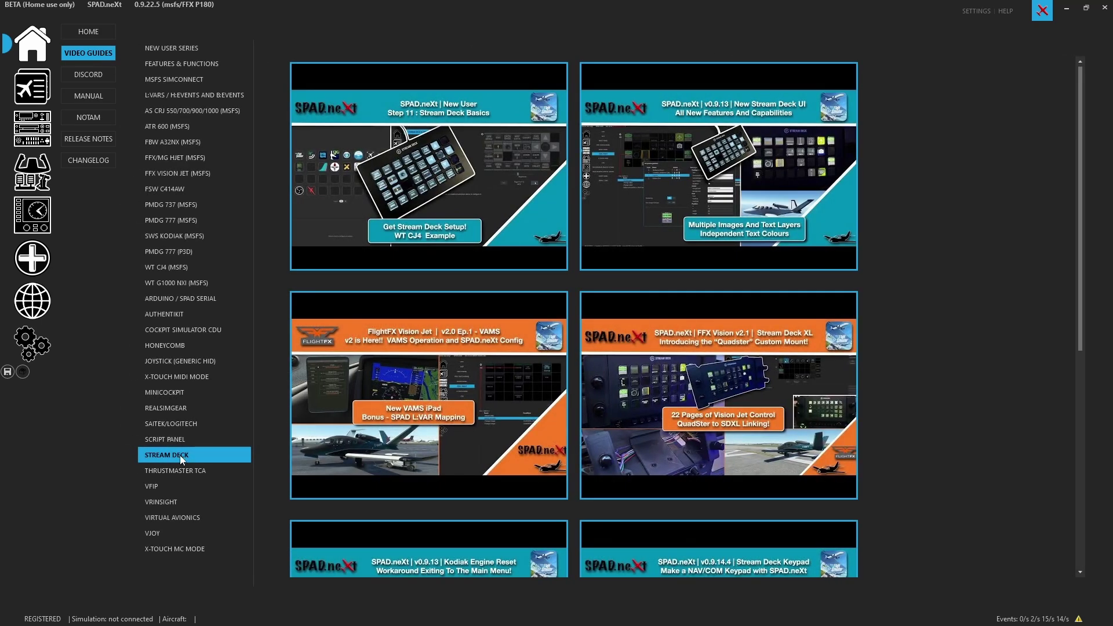
pyautogui.scroll(-3, 467, 411)
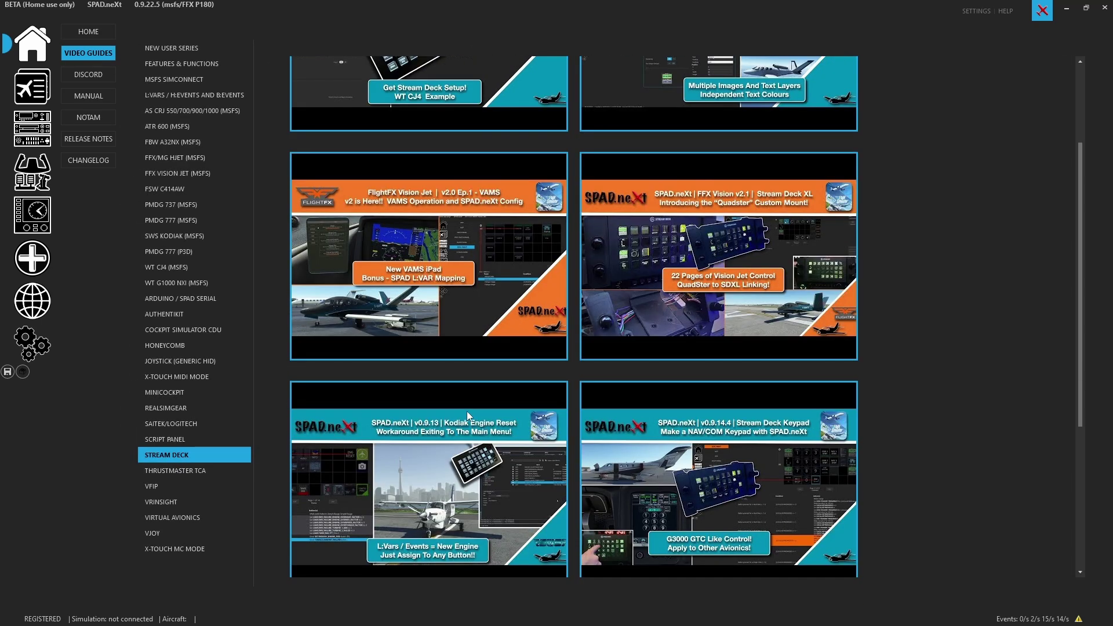
pyautogui.scroll(3, 467, 411)
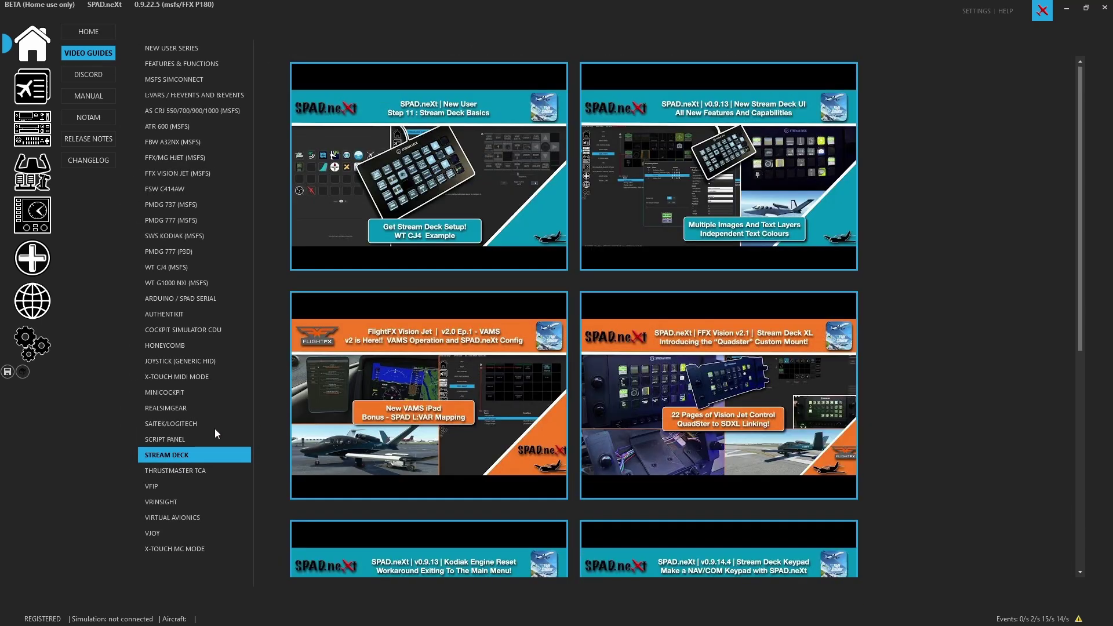
# View the release notes, open the Discord link, and return to the Home page.
pyautogui.click(106, 144)
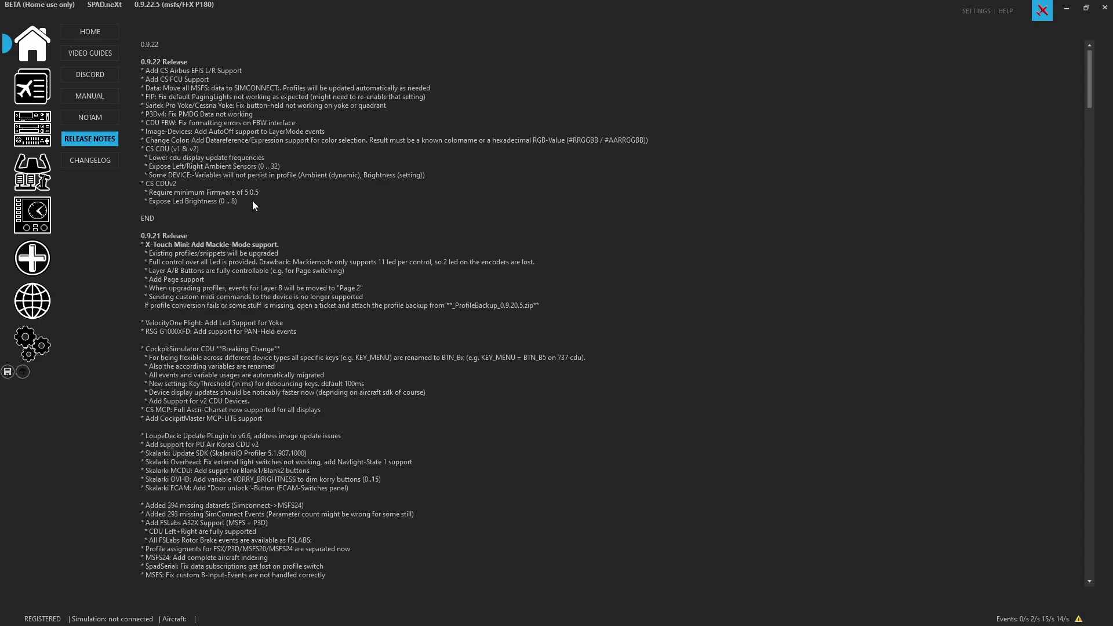
pyautogui.click(109, 74)
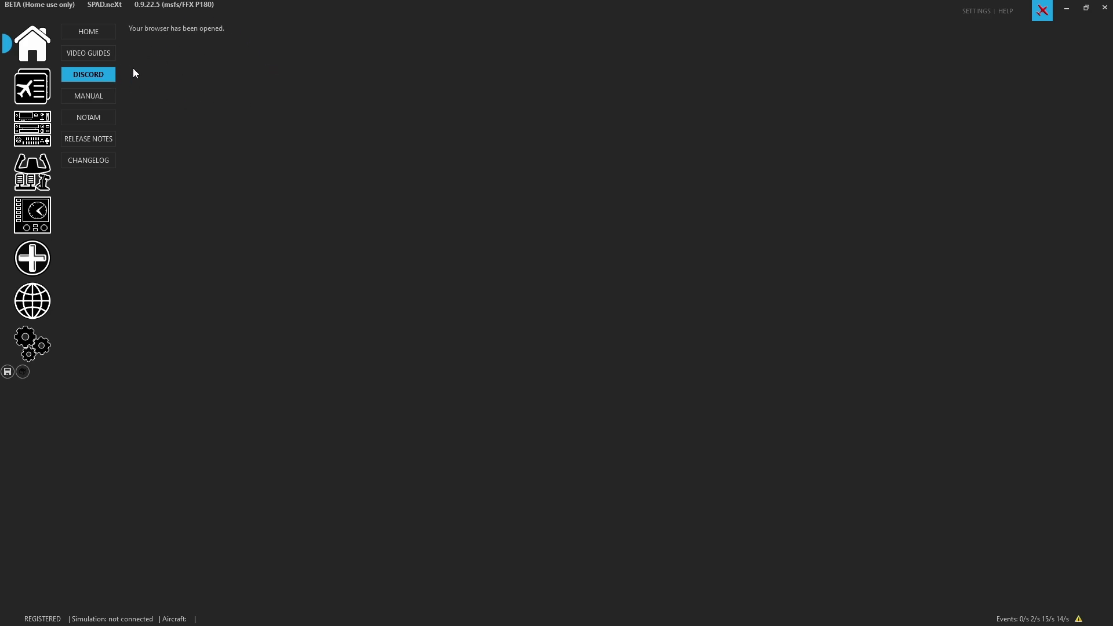
pyautogui.click(103, 139)
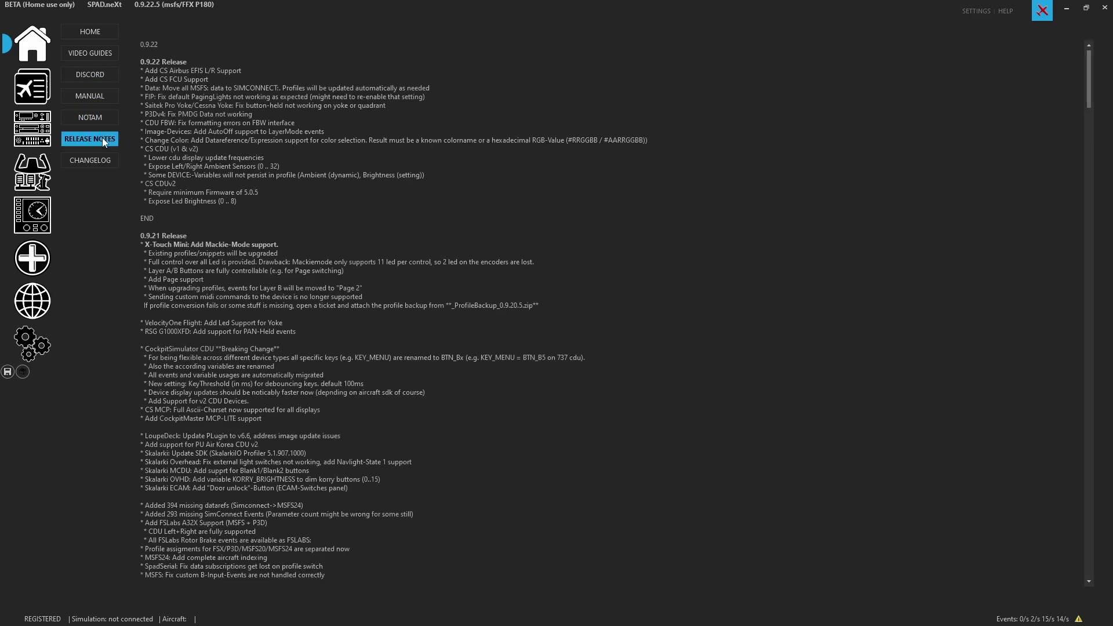
pyautogui.click(93, 35)
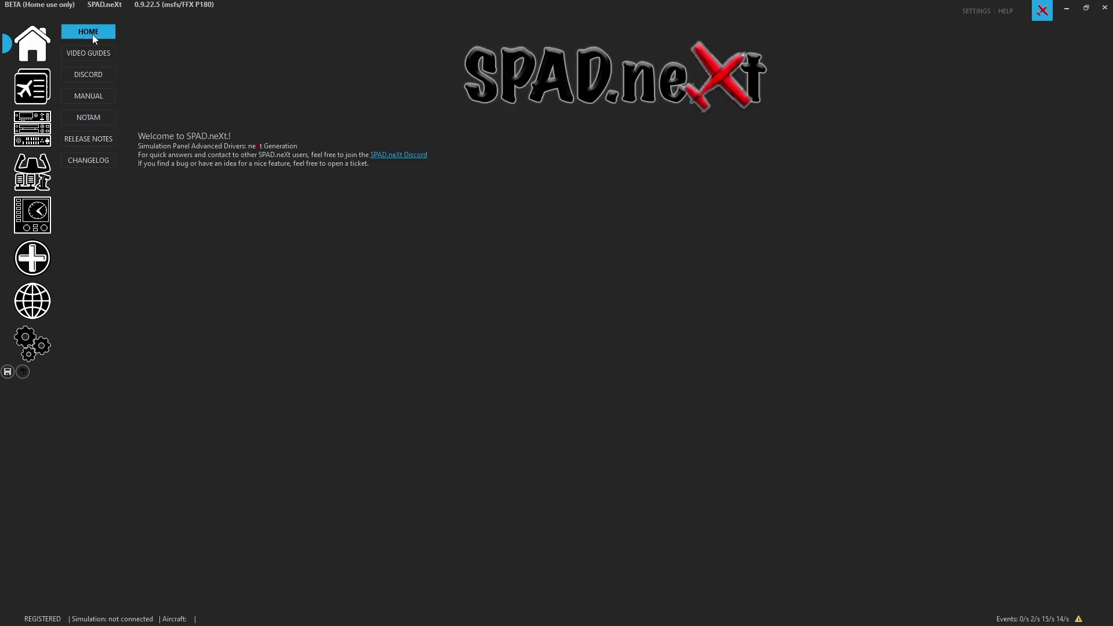
# Open the Stream Deck XL configuration and inspect the mastercautionoff image layer in the button gauge of Row 1 Button 2.
pyautogui.click(34, 97)
pyautogui.click(52, 138)
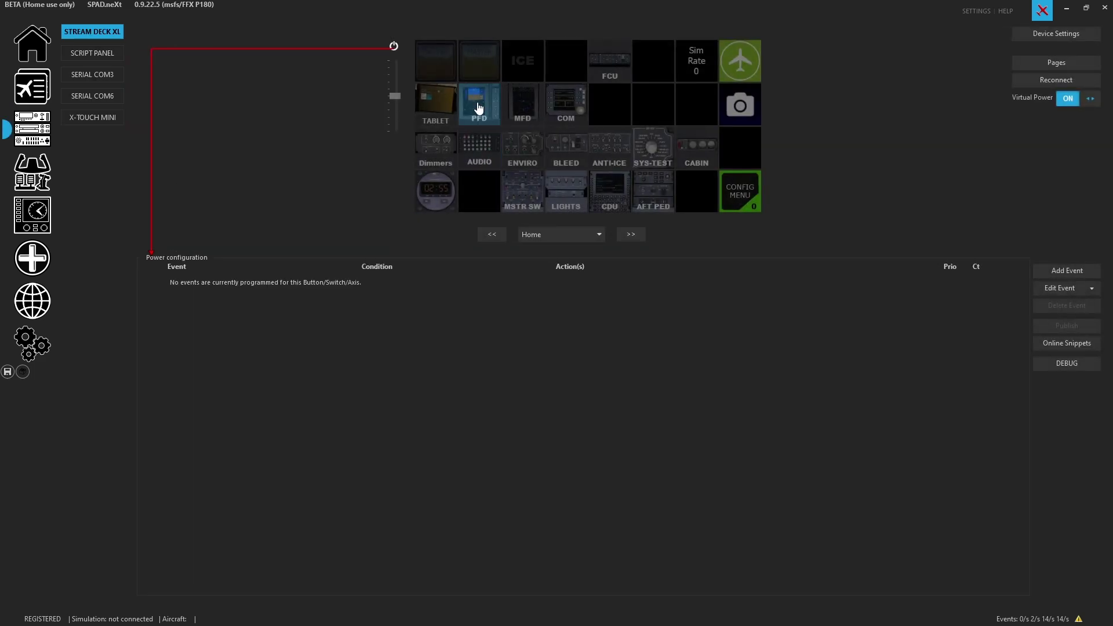
pyautogui.click(475, 71)
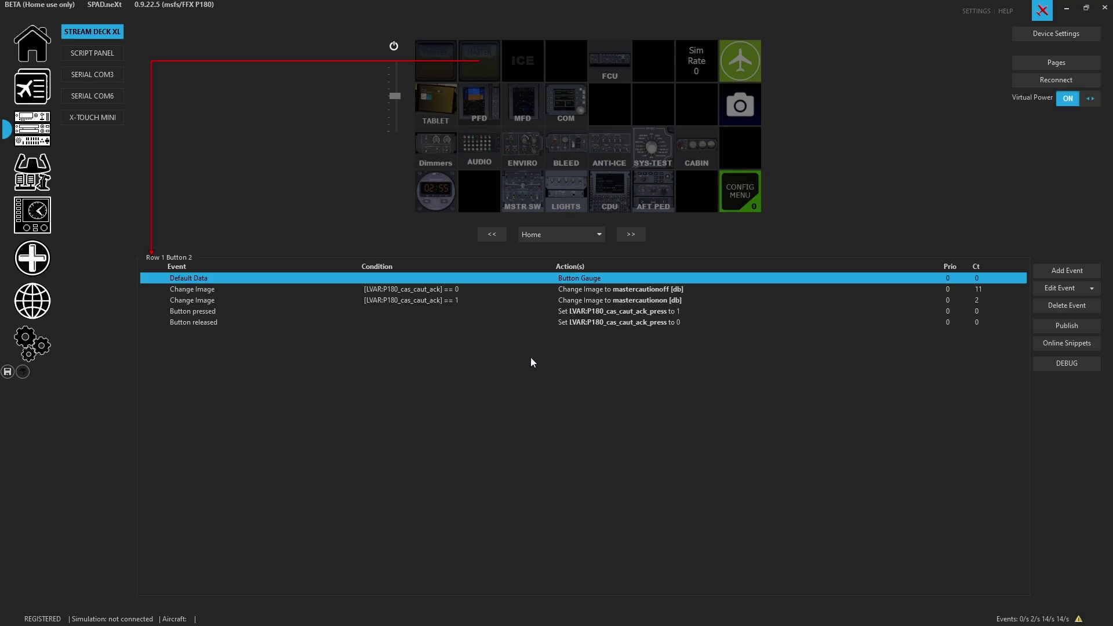
pyautogui.doubleClick(562, 278)
pyautogui.click(405, 230)
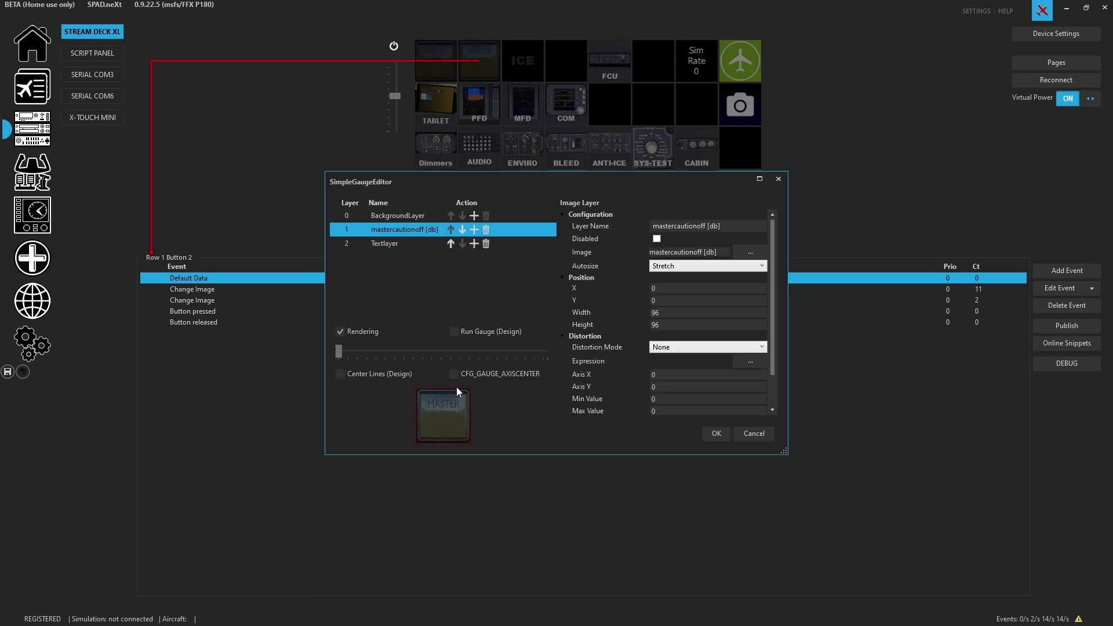
pyautogui.click(727, 434)
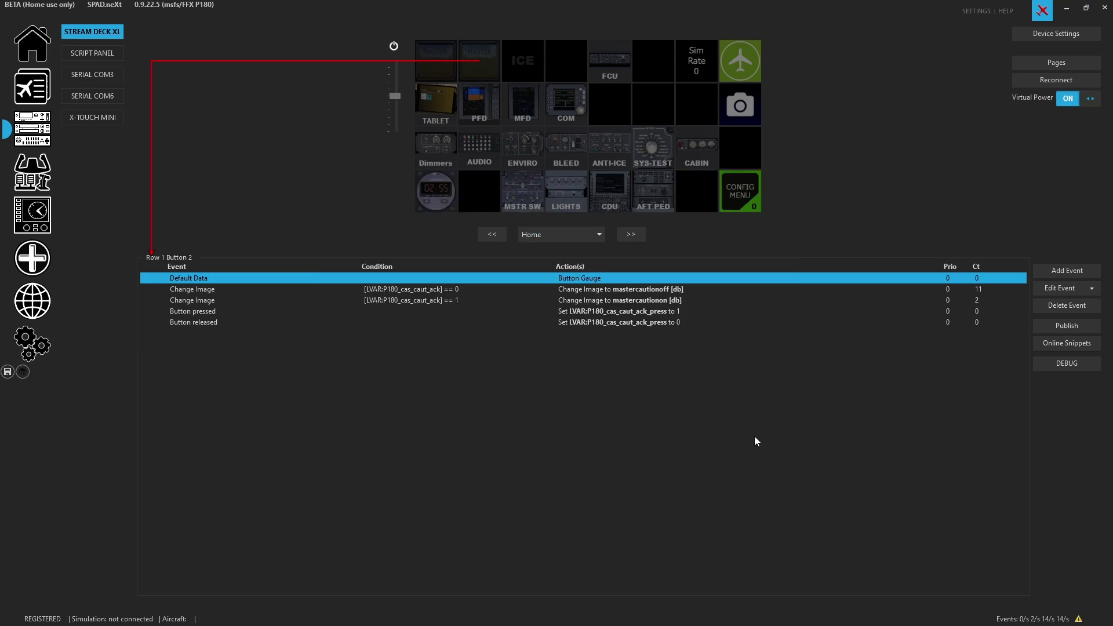
# Execute the Change Image event to mastercautionon on Row 1 Button 2 without its conditions.
pyautogui.click(464, 290)
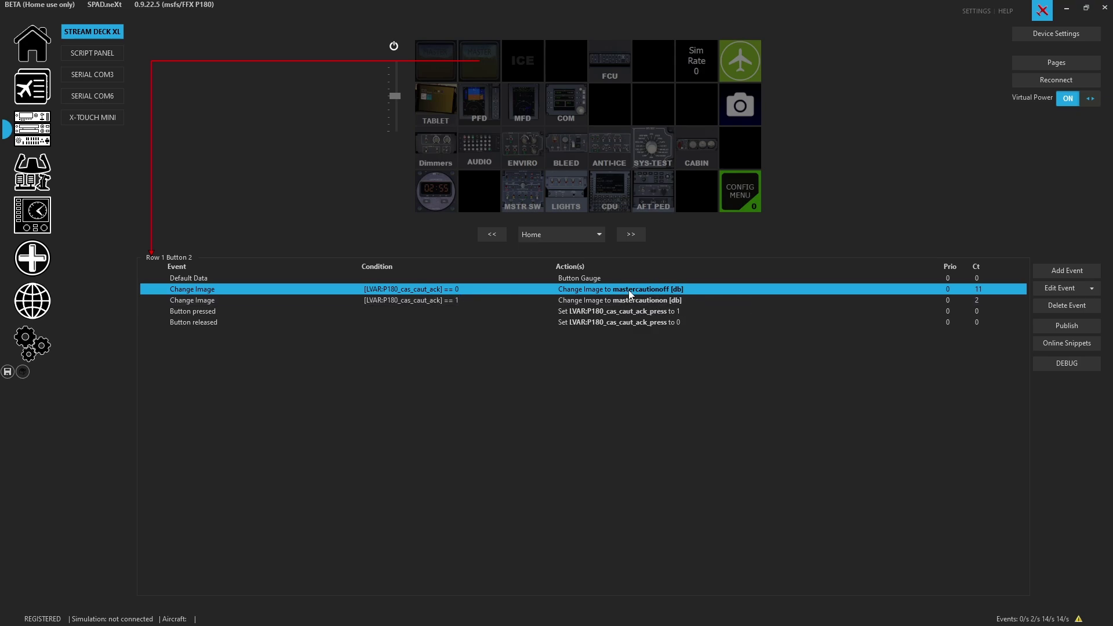
pyautogui.click(492, 302)
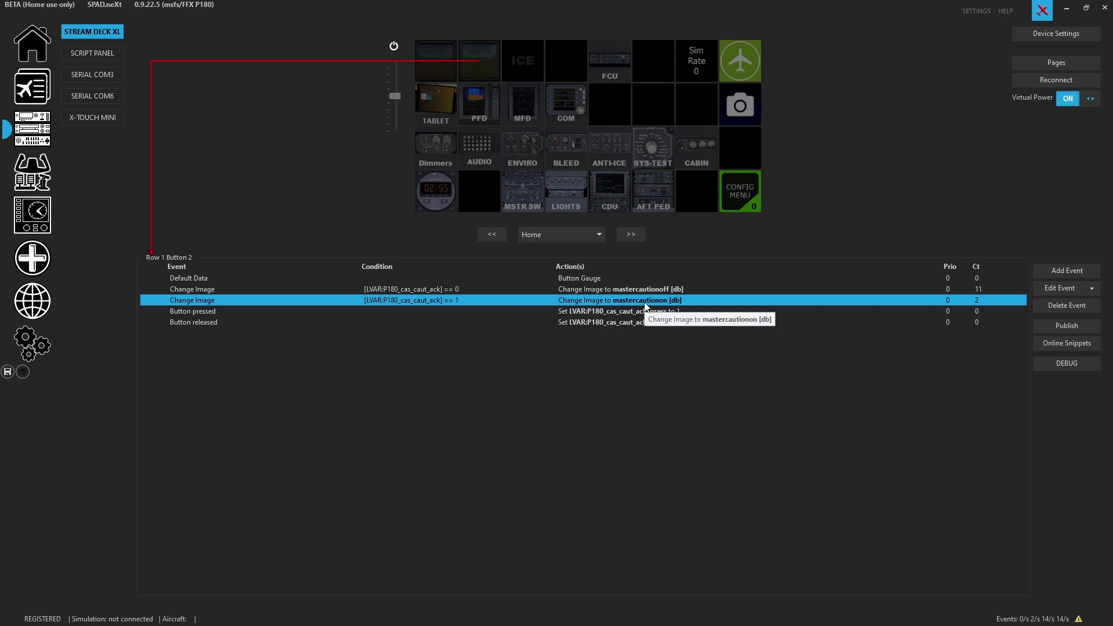
pyautogui.rightClick(435, 298)
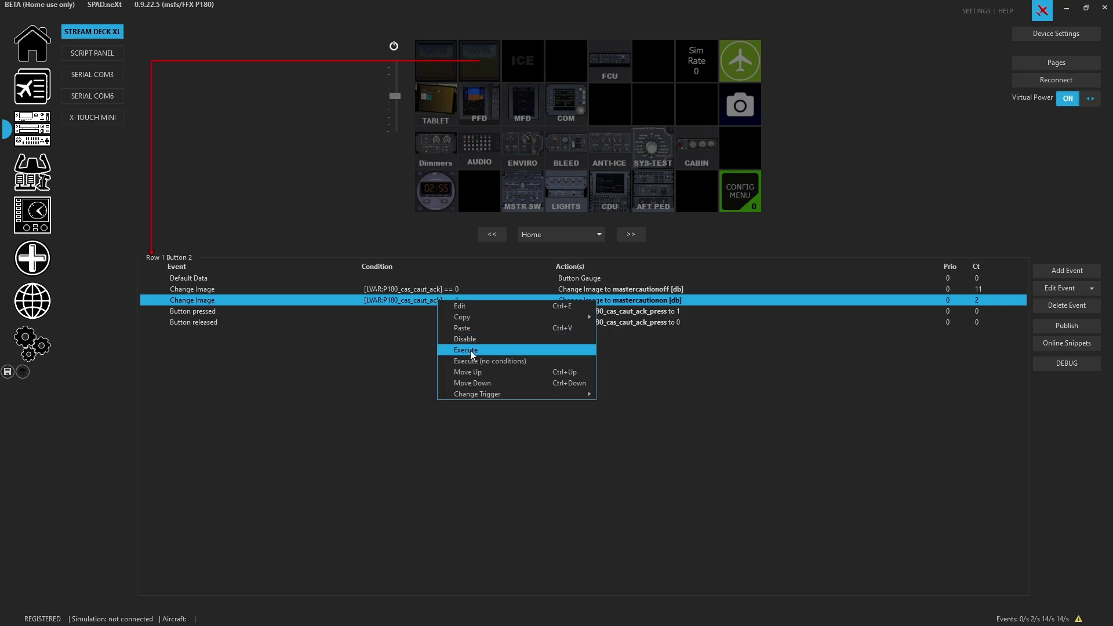
pyautogui.click(471, 349)
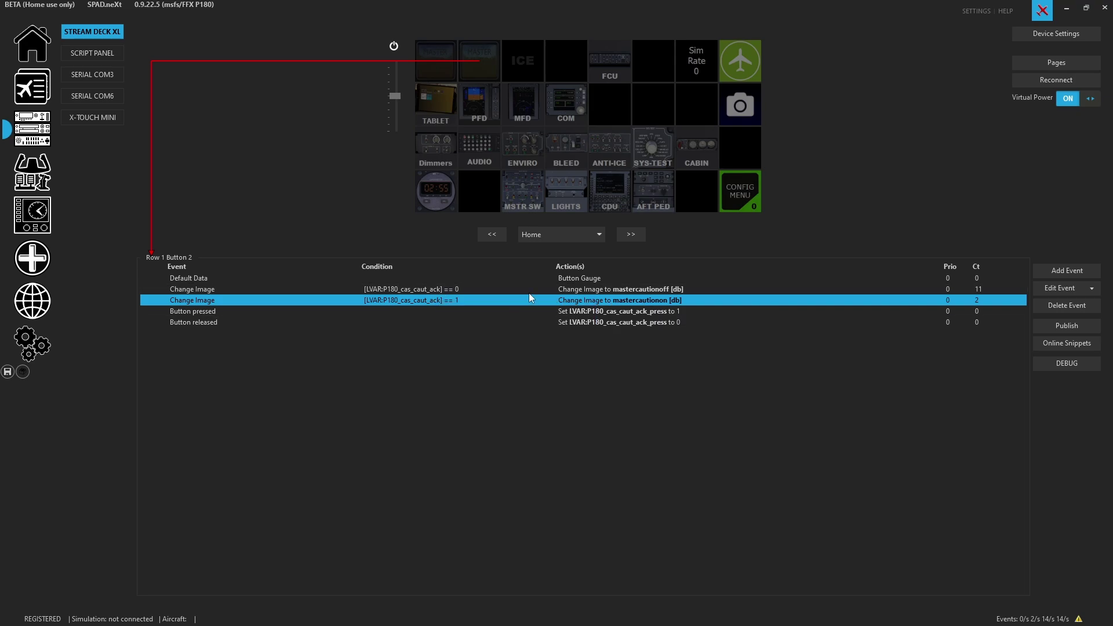
pyautogui.rightClick(457, 301)
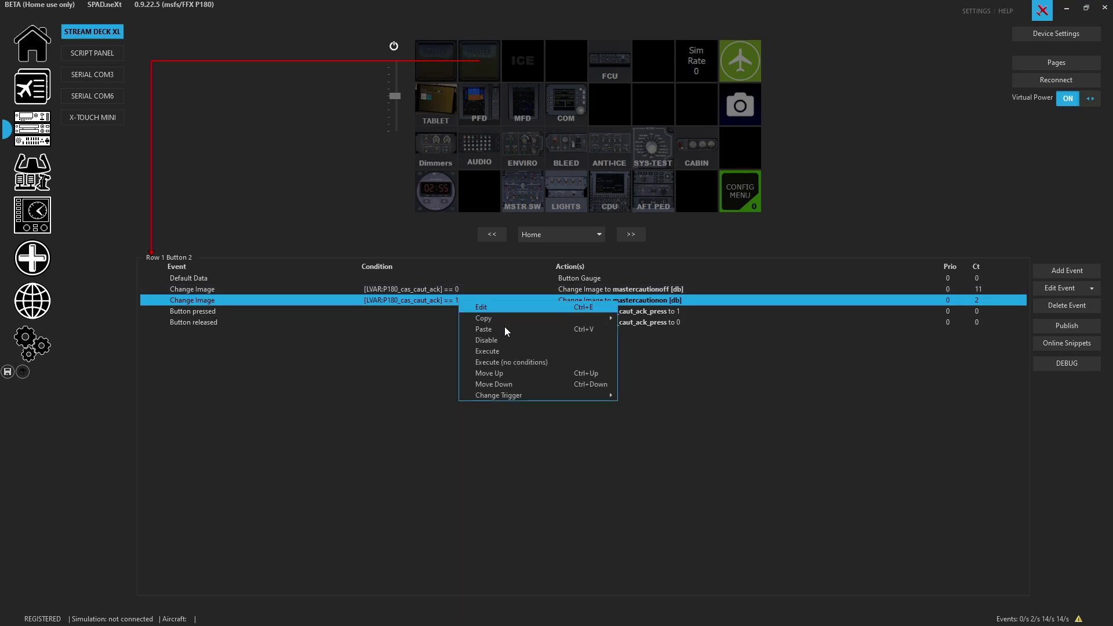
pyautogui.click(544, 362)
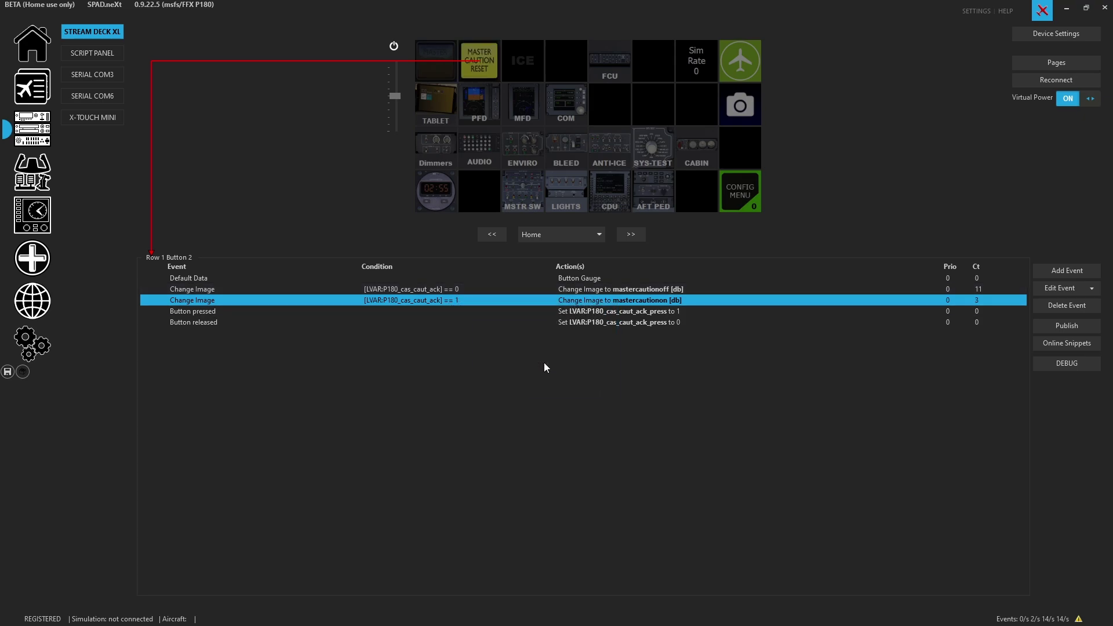
# Execute the Change Image event to mastercautionoff on Row 1 Button 2.
pyautogui.click(443, 290)
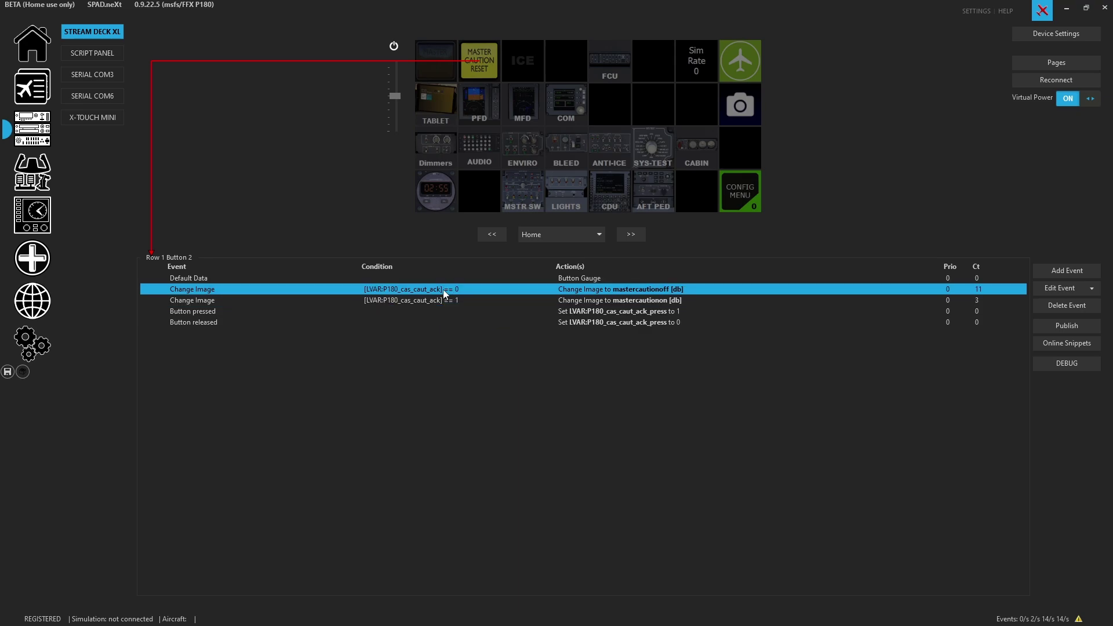
pyautogui.rightClick(443, 290)
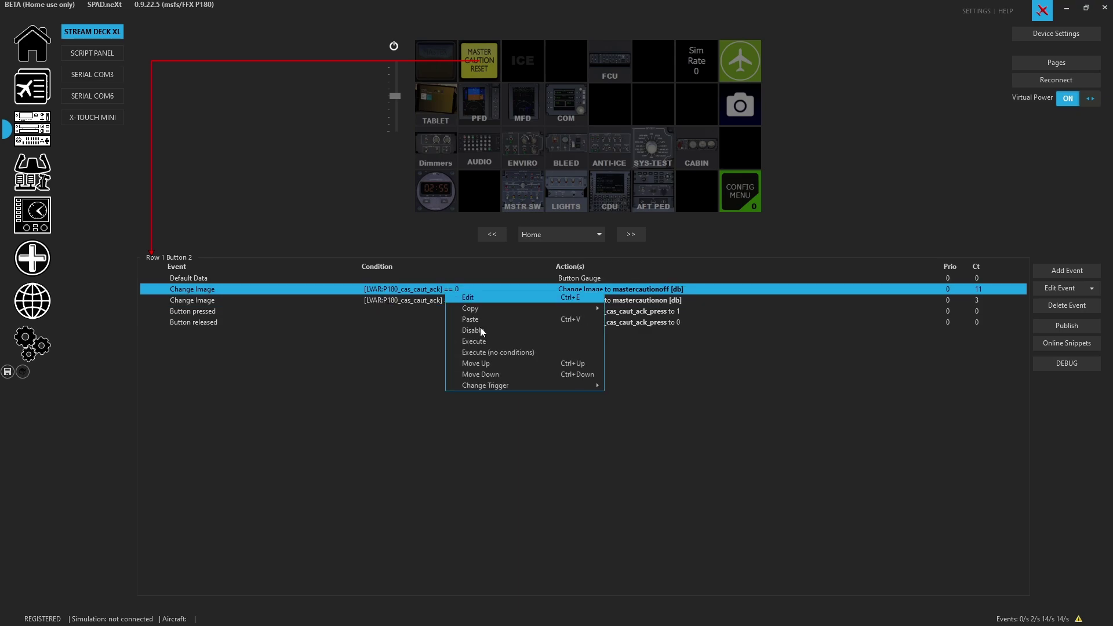
pyautogui.click(484, 342)
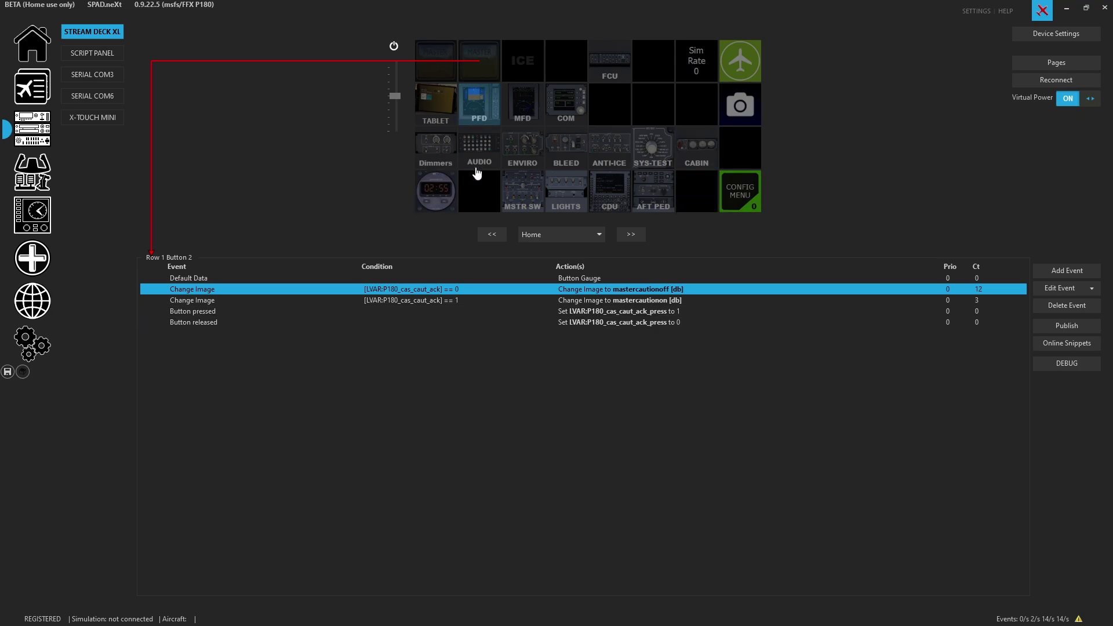
# Examine the special event types that can be added to Row 1 Button 2.
pyautogui.click(1078, 275)
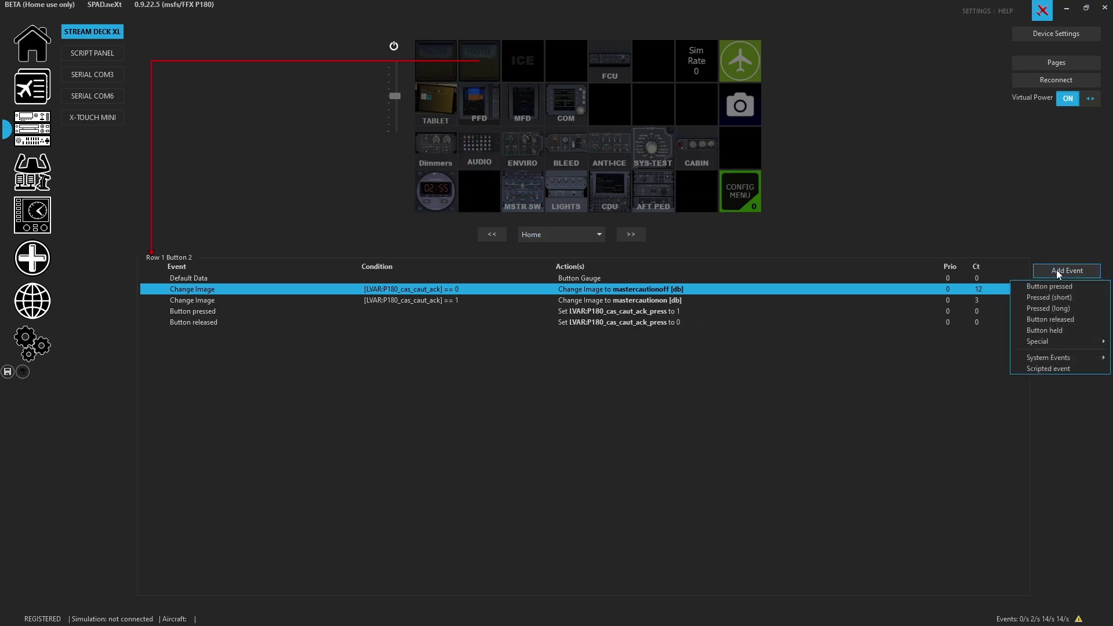
pyautogui.moveTo(1023, 341)
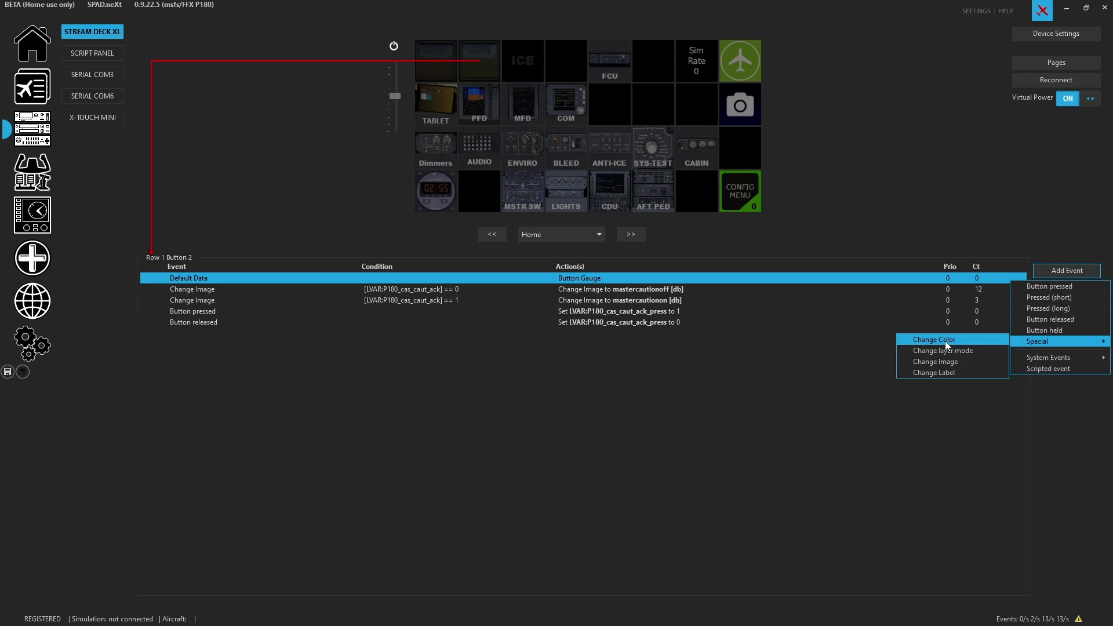
# Execute the ICE button's Change Color event to #FFFFA500 without its conditions.
pyautogui.click(520, 70)
pyautogui.click(520, 71)
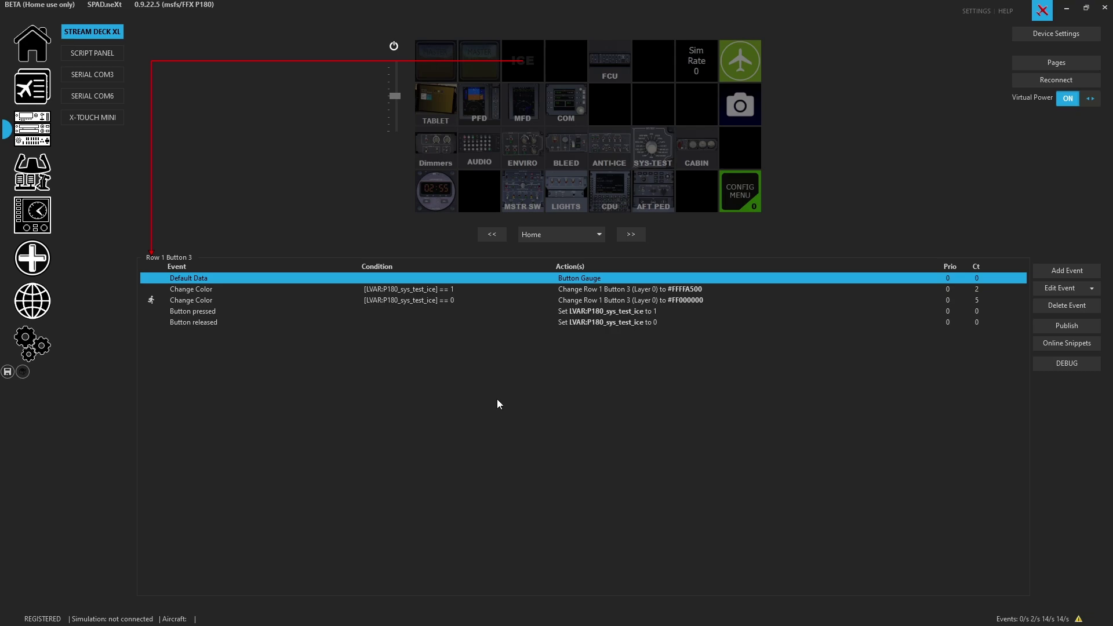
pyautogui.click(426, 288)
pyautogui.rightClick(427, 288)
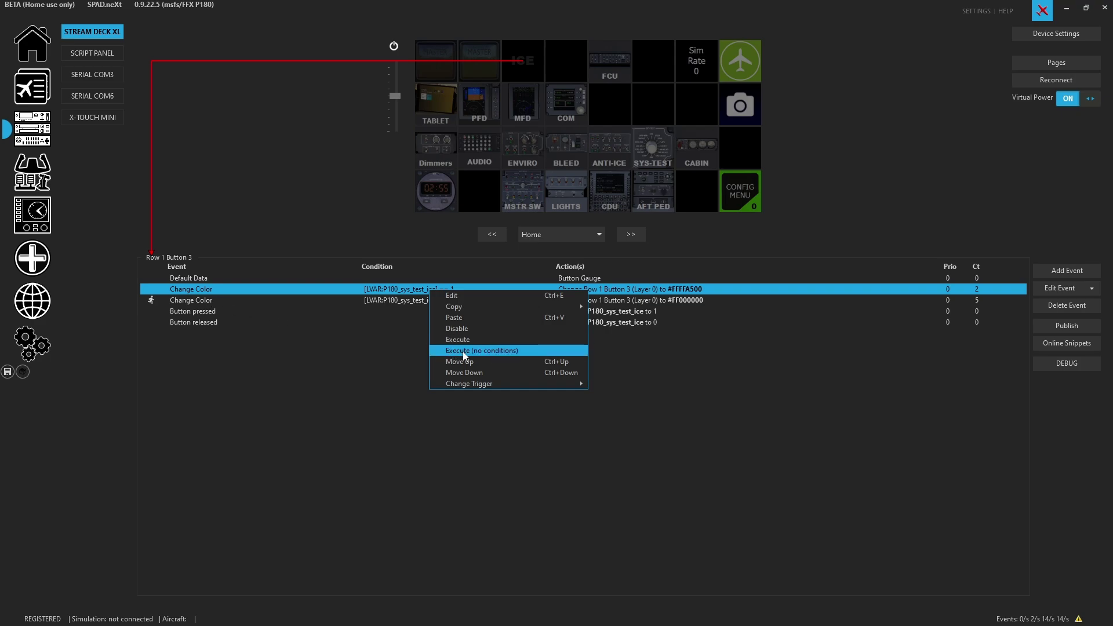
pyautogui.click(462, 351)
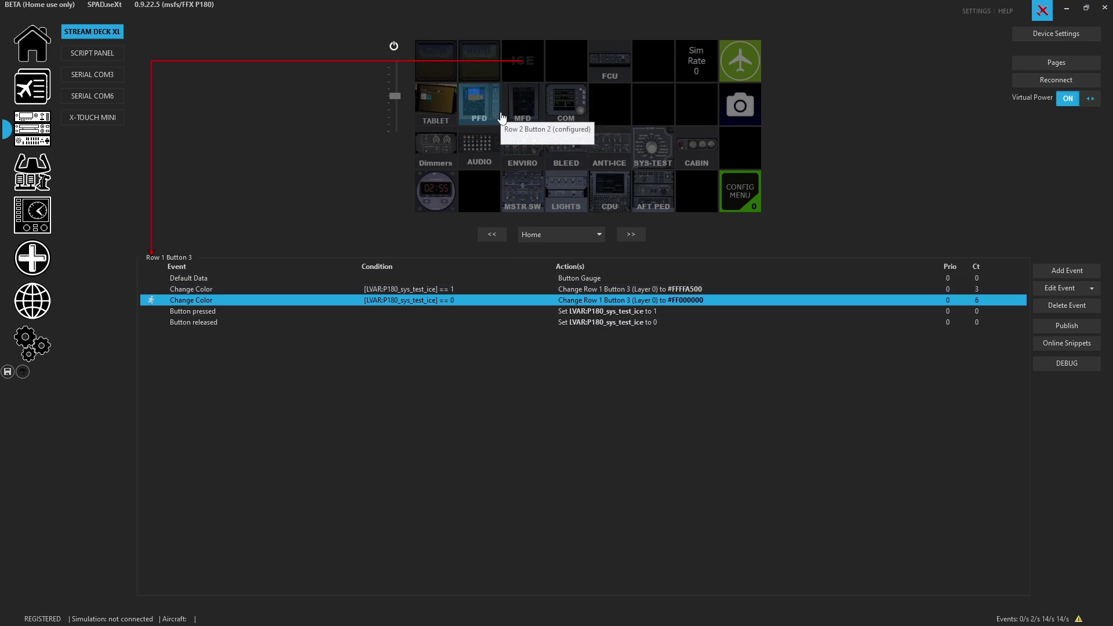
# Review the two Change Image events of the master caution button in Row 1 Button 2.
pyautogui.click(483, 69)
pyautogui.click(626, 290)
pyautogui.click(627, 299)
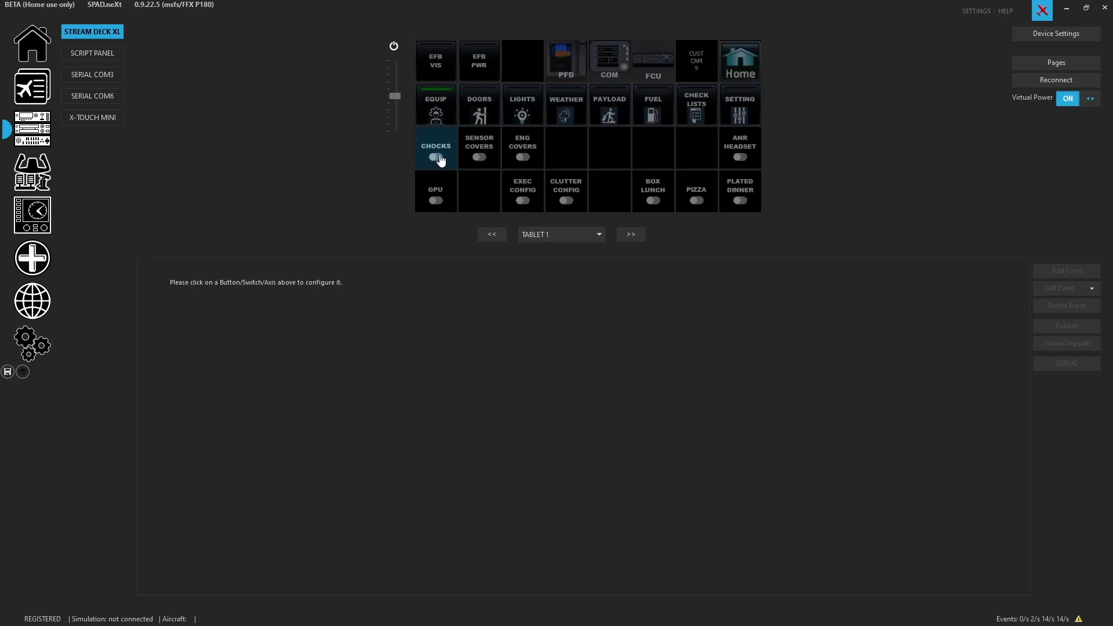
# Select the CHOCKS button on the TABLET 1 page and inspect the toggle_off and toggle_on layers of its button gauge.
pyautogui.click(439, 160)
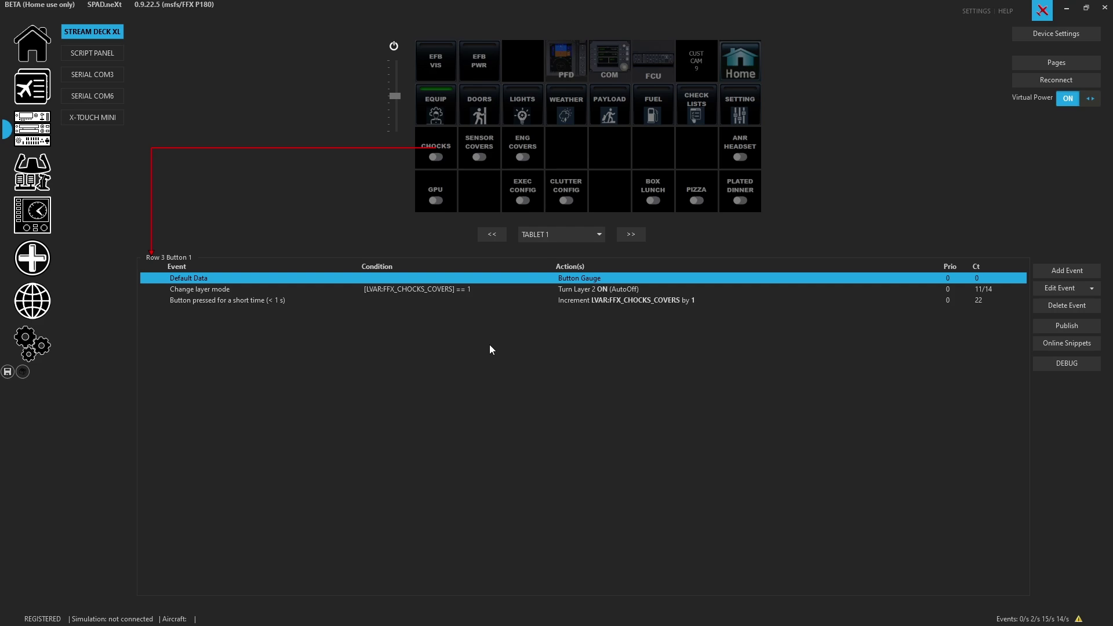
pyautogui.click(589, 294)
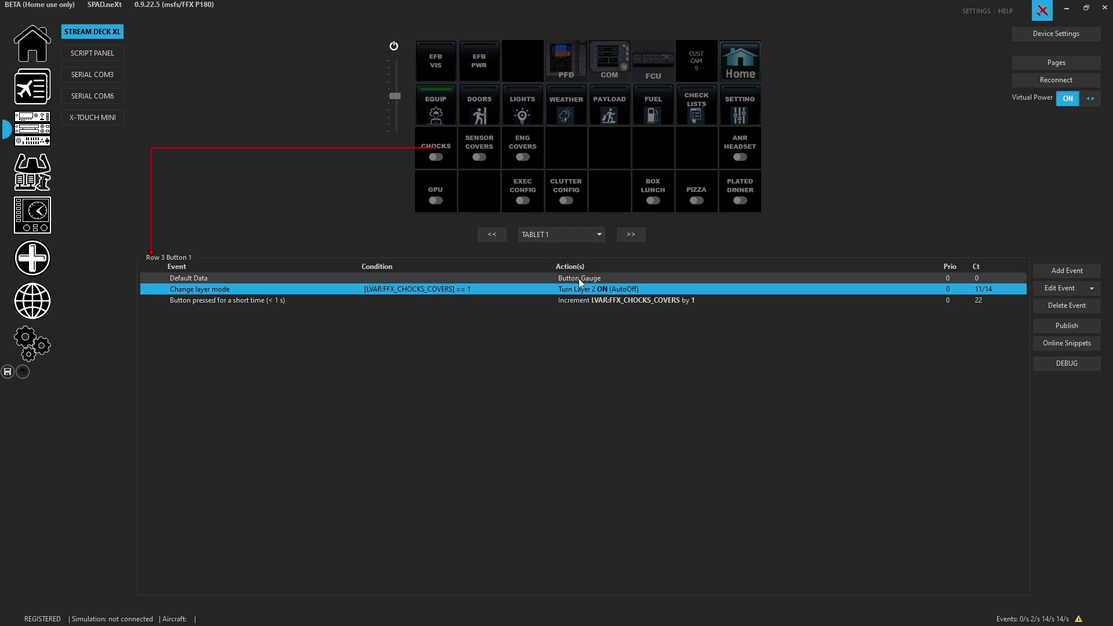
pyautogui.doubleClick(576, 278)
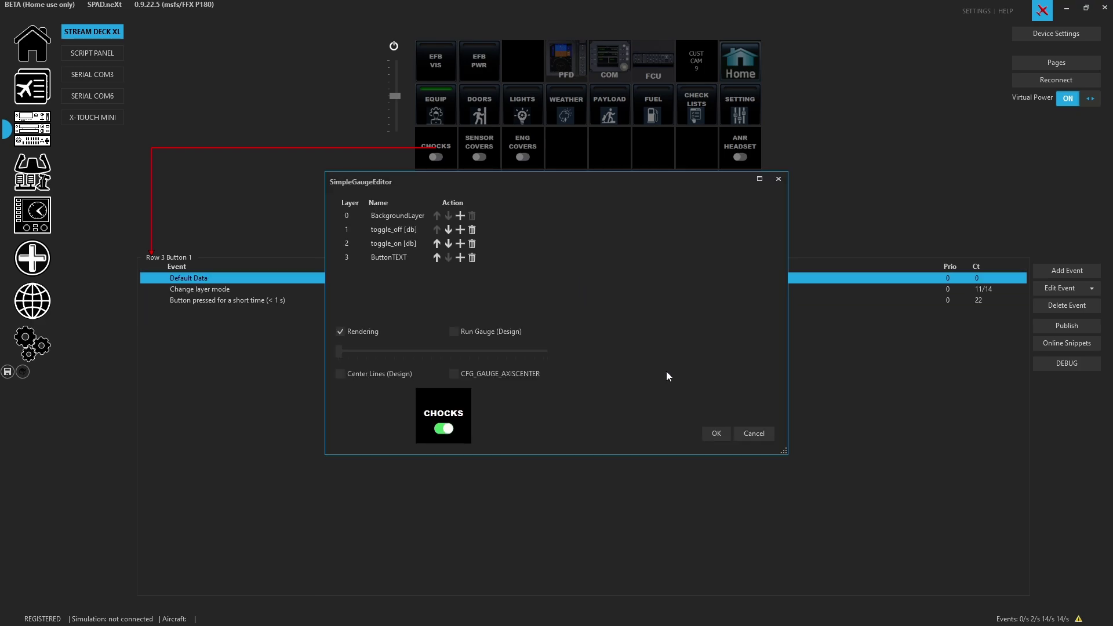
pyautogui.moveTo(782, 451); pyautogui.dragTo(781, 563)
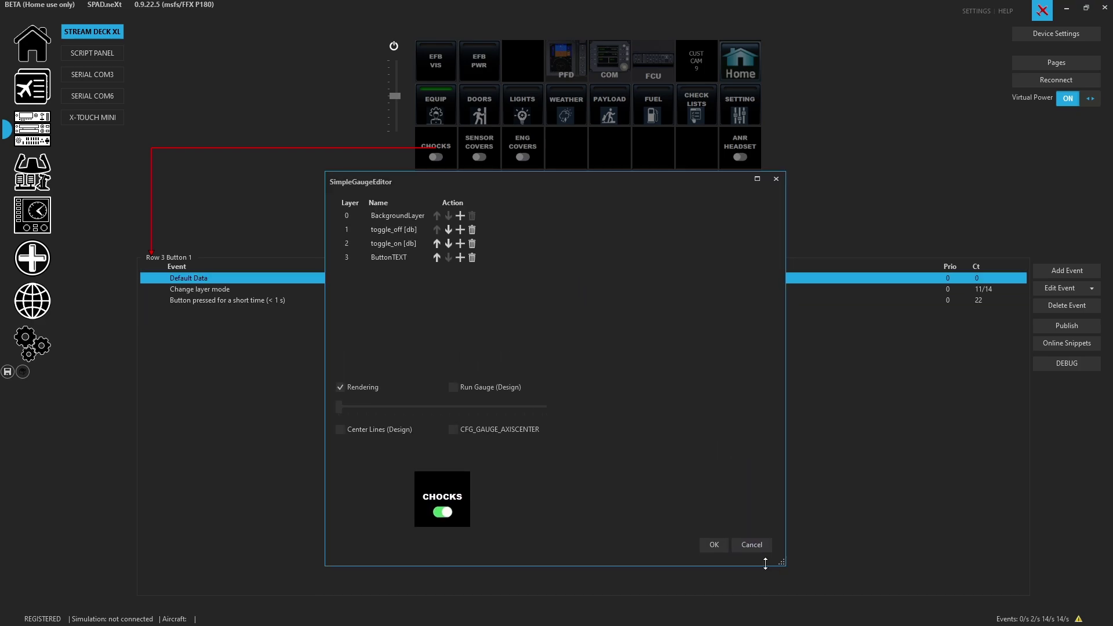
pyautogui.click(389, 231)
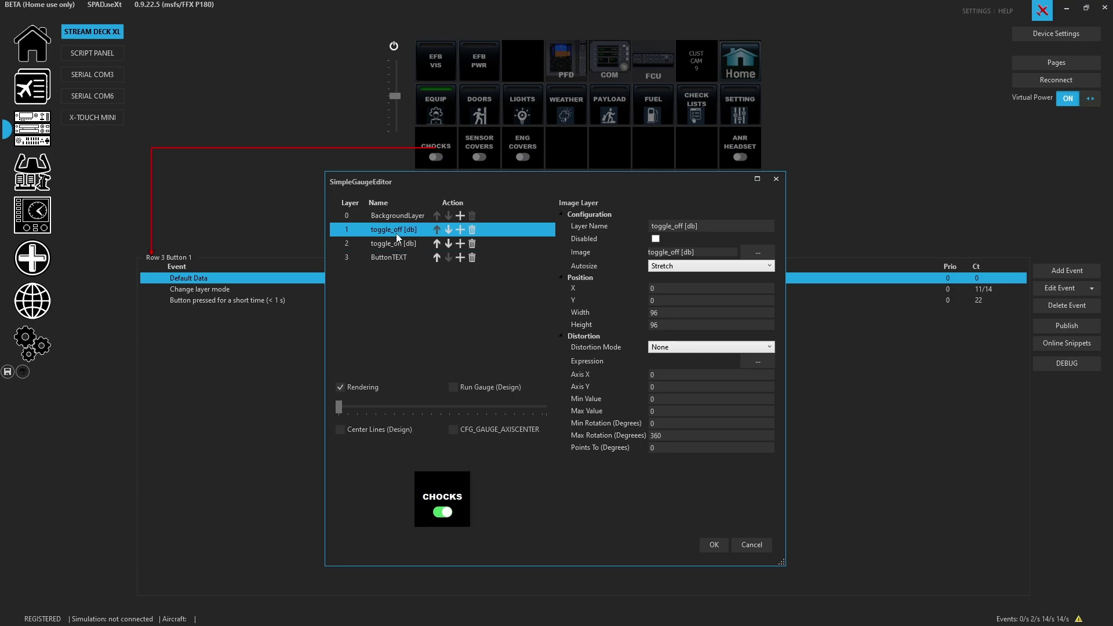
pyautogui.click(398, 244)
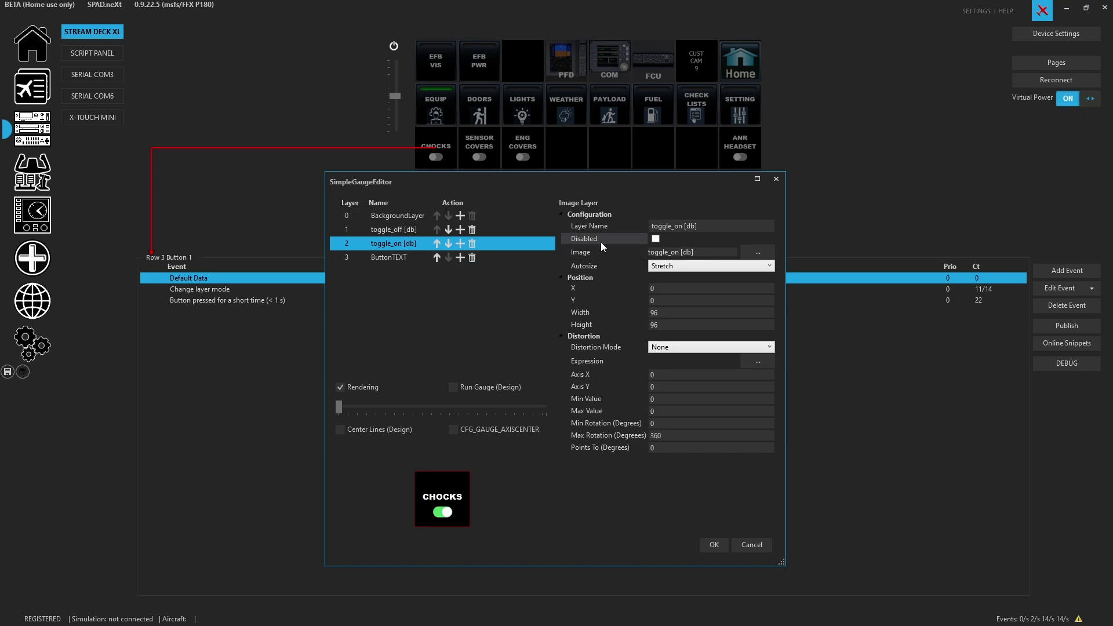
pyautogui.press('Escape')
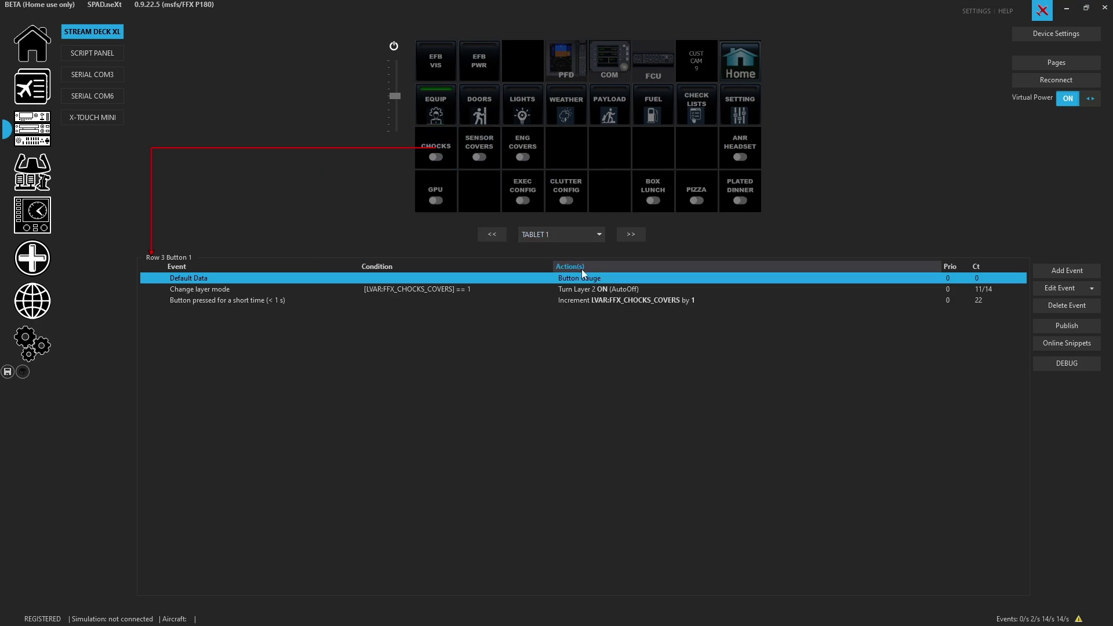
# Open the CHOCKS button's Change layer mode action and review its choices for layer (2) toggle_on and layermode ON.
pyautogui.click(603, 290)
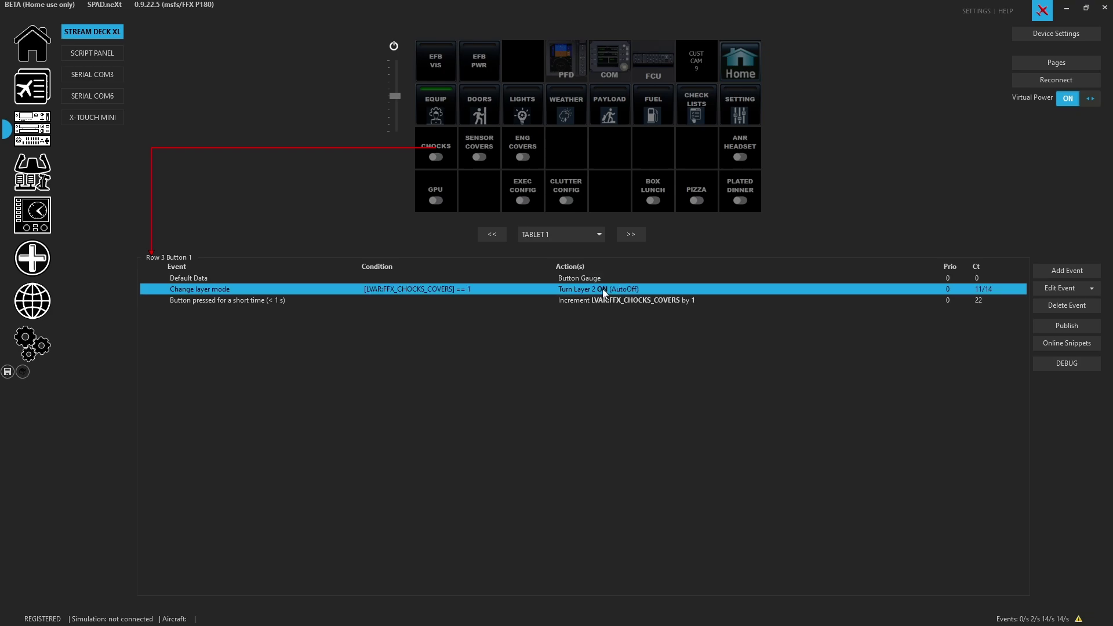
pyautogui.doubleClick(603, 290)
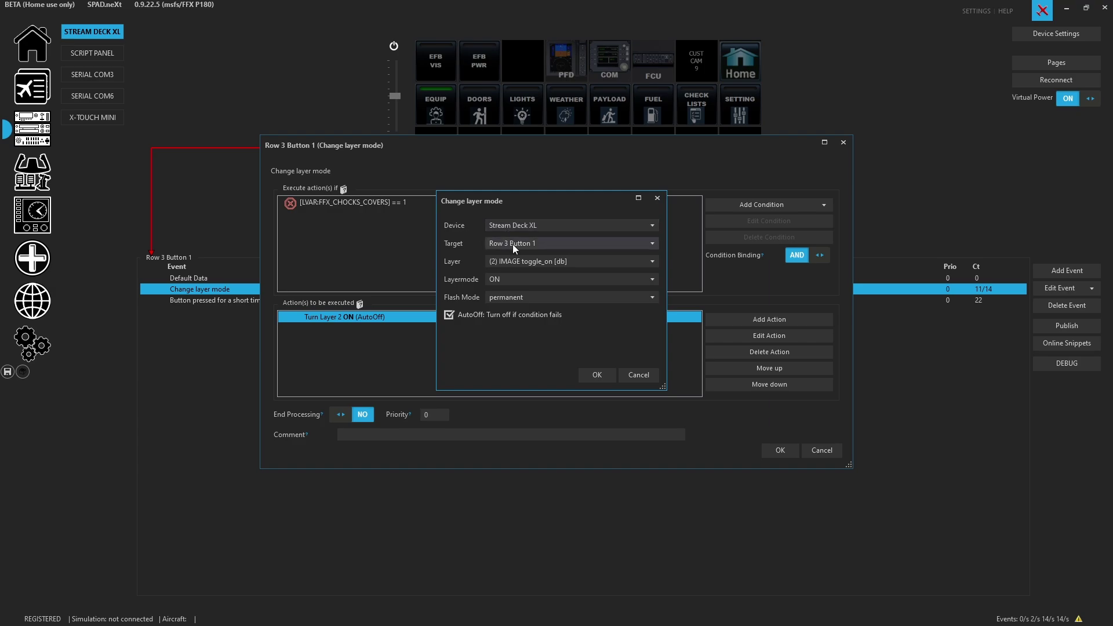
pyautogui.click(551, 266)
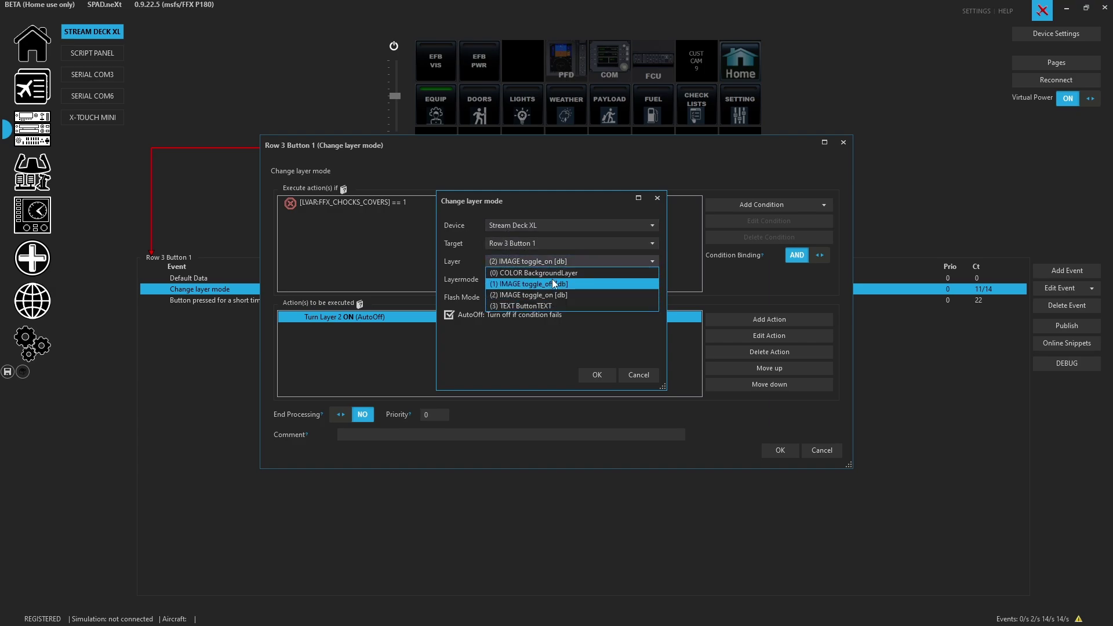
pyautogui.click(553, 294)
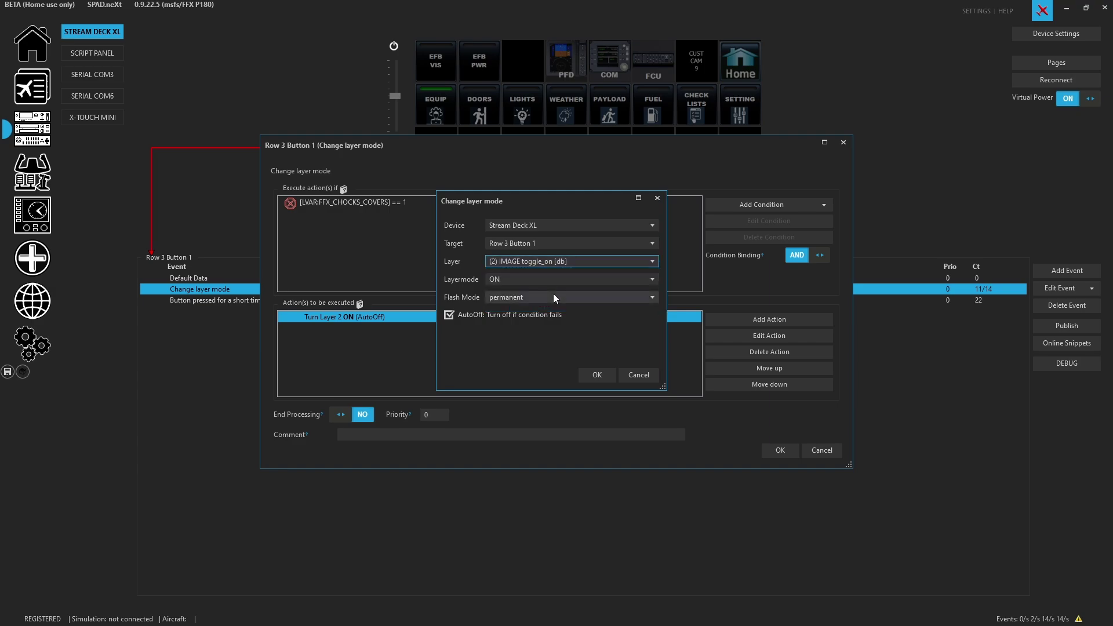
pyautogui.click(525, 279)
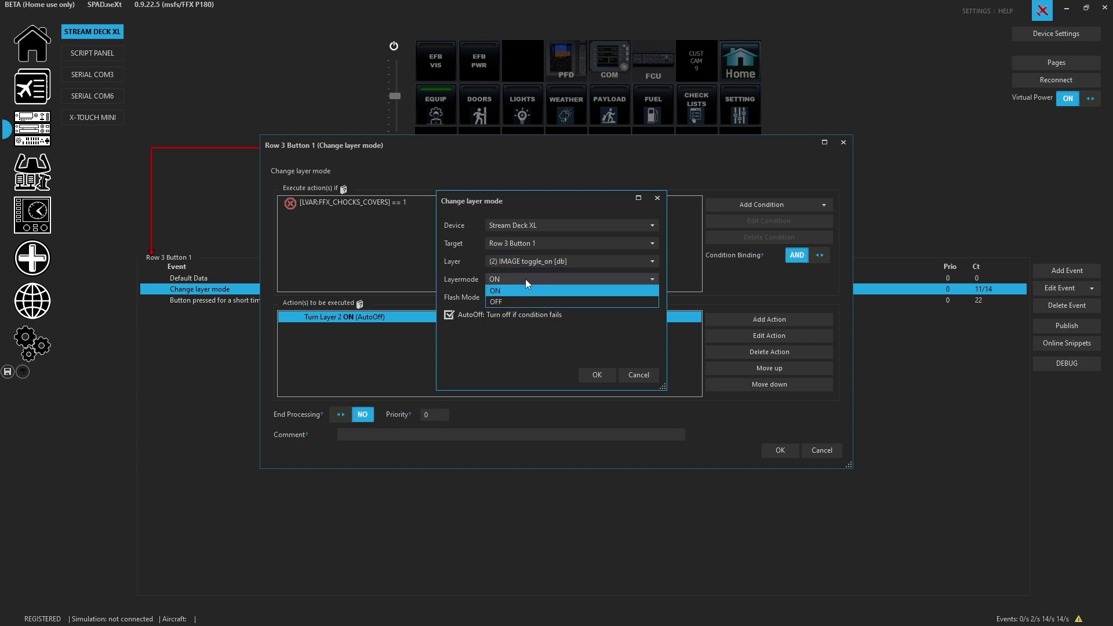
pyautogui.click(525, 279)
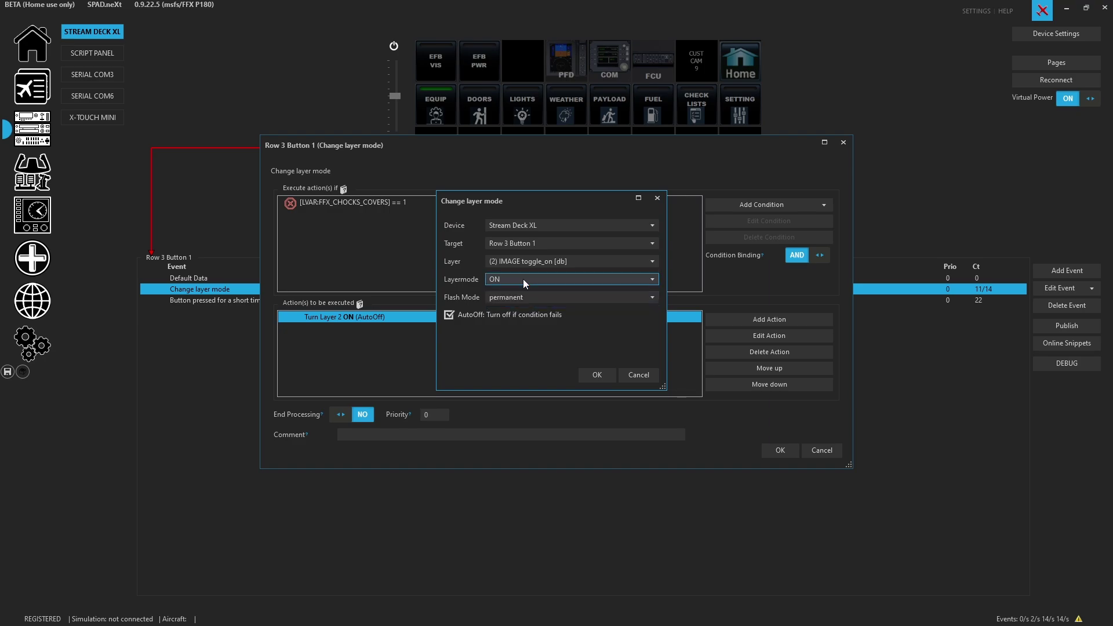
# Keep the flash mode at permanent, accept the CHOCKS layer mode event and save the profile.
pyautogui.click(526, 295)
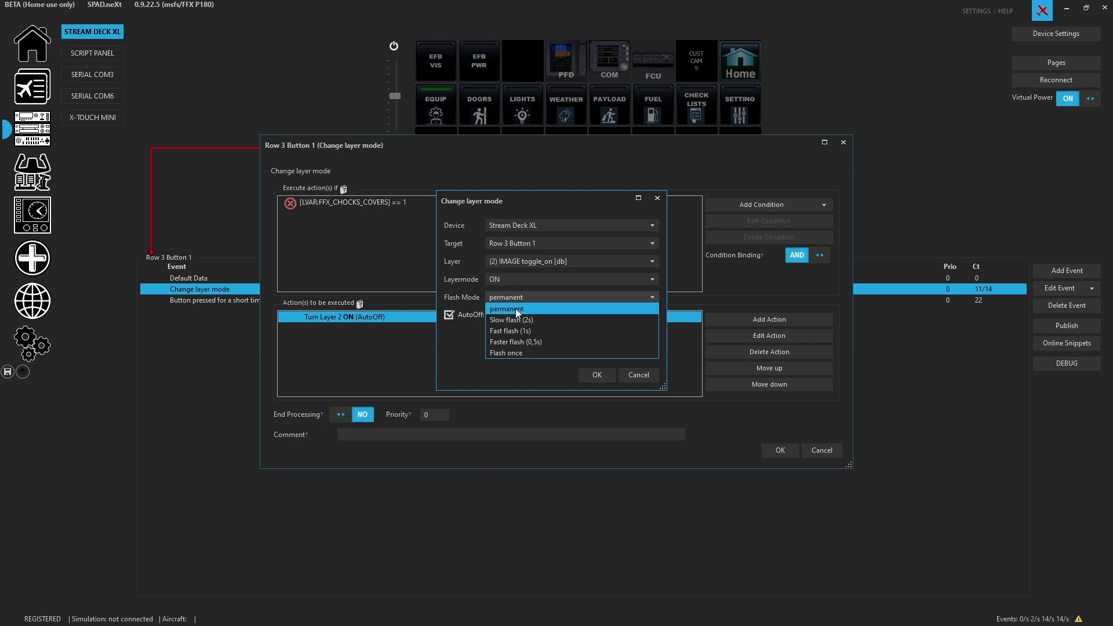
pyautogui.click(515, 308)
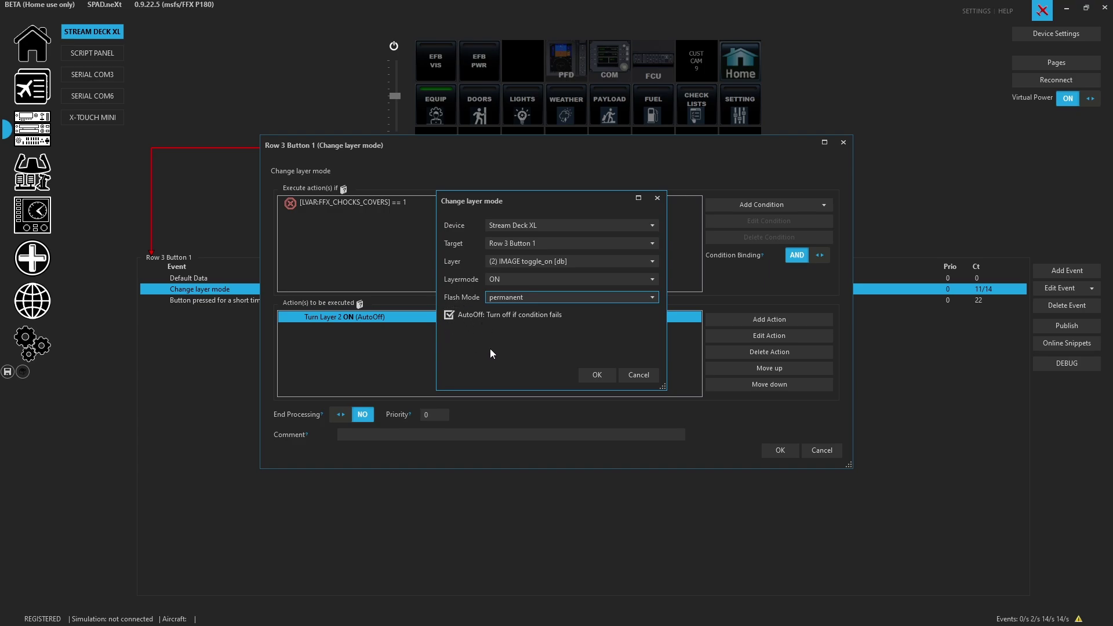
pyautogui.click(597, 375)
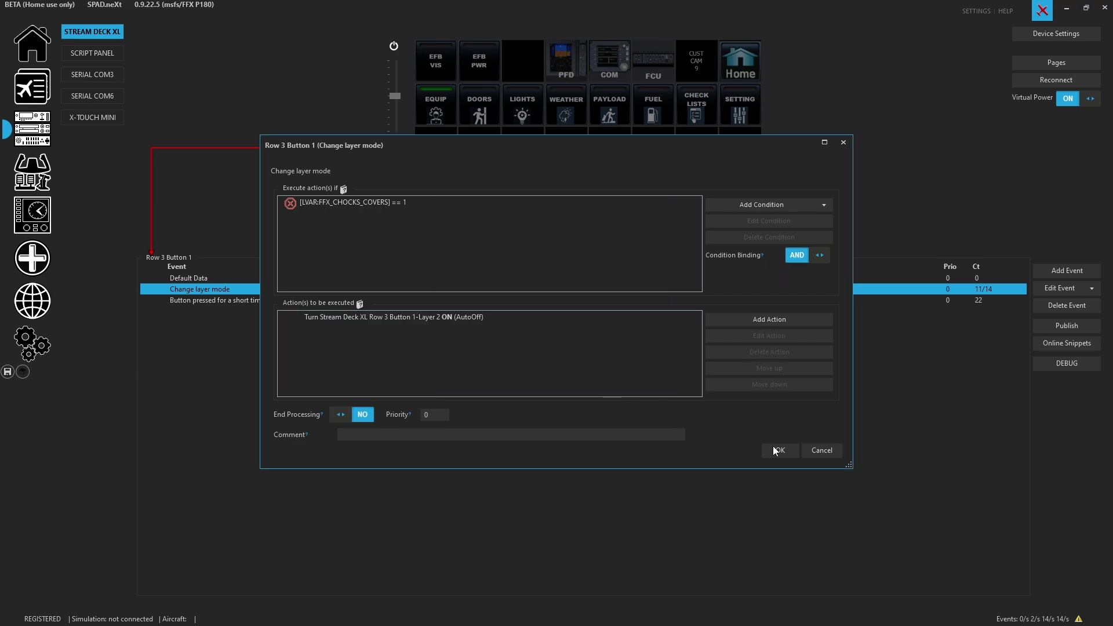
pyautogui.click(786, 451)
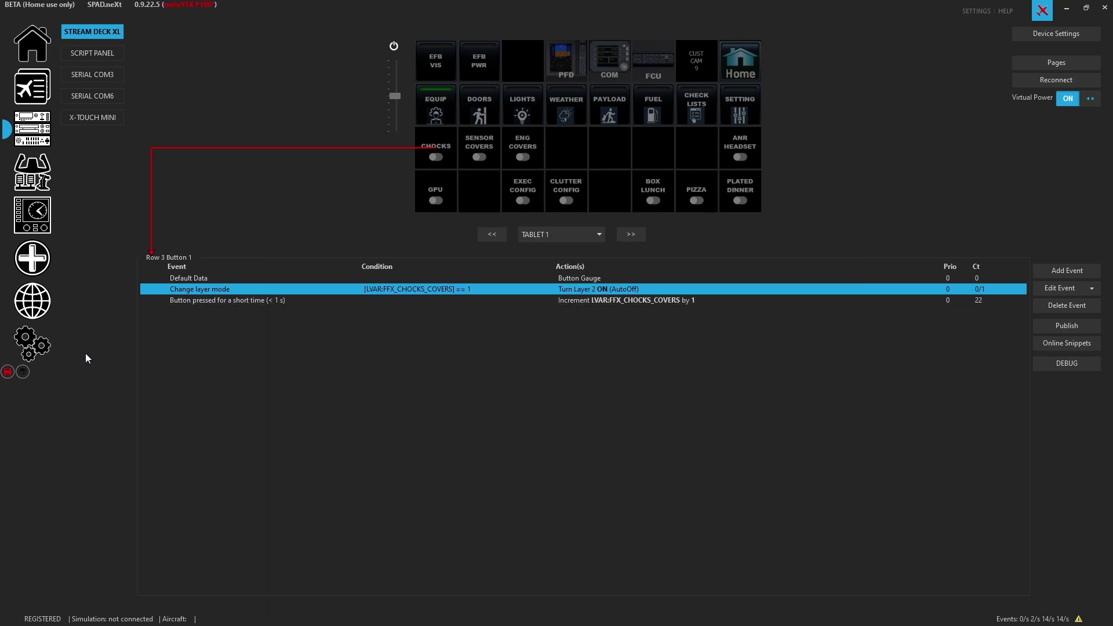
pyautogui.click(8, 372)
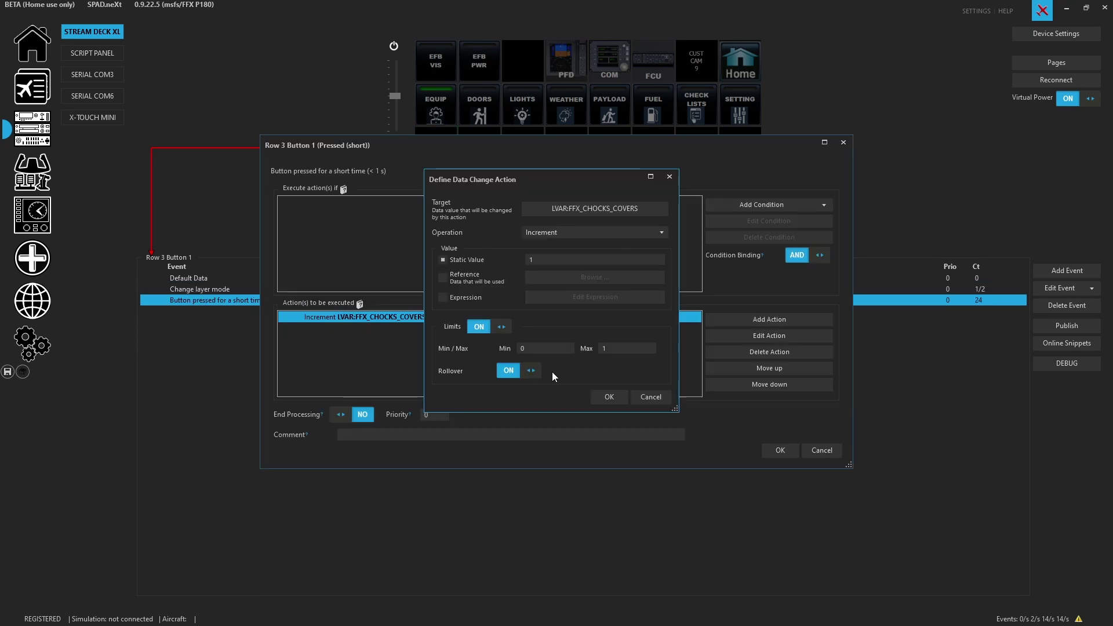
# Enter 1 as the static increment value for LVAR:FFX_CHOCKS_COVERS in the short-press event and accept it.
pyautogui.click(530, 261)
pyautogui.press('BackSpace')
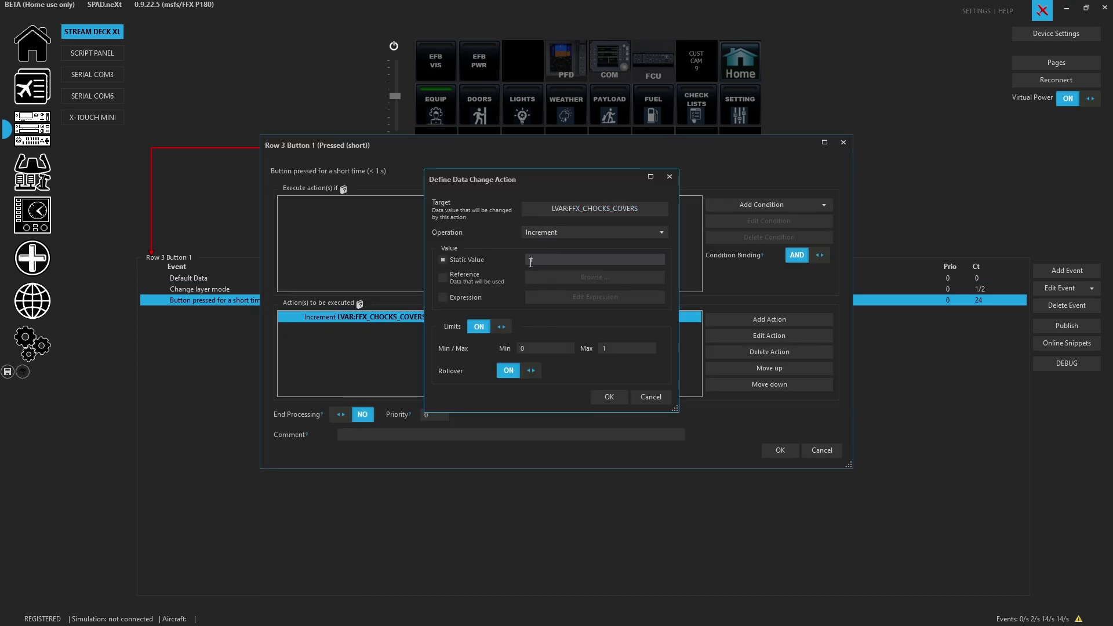
pyautogui.write('1')
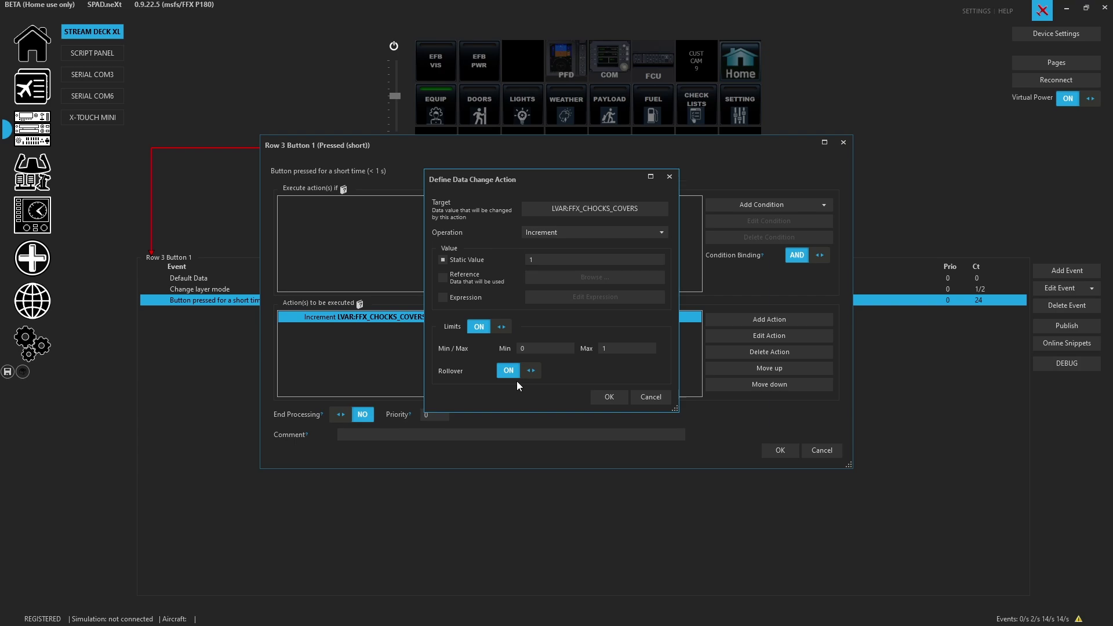
pyautogui.press('Return')
pyautogui.press('Return')
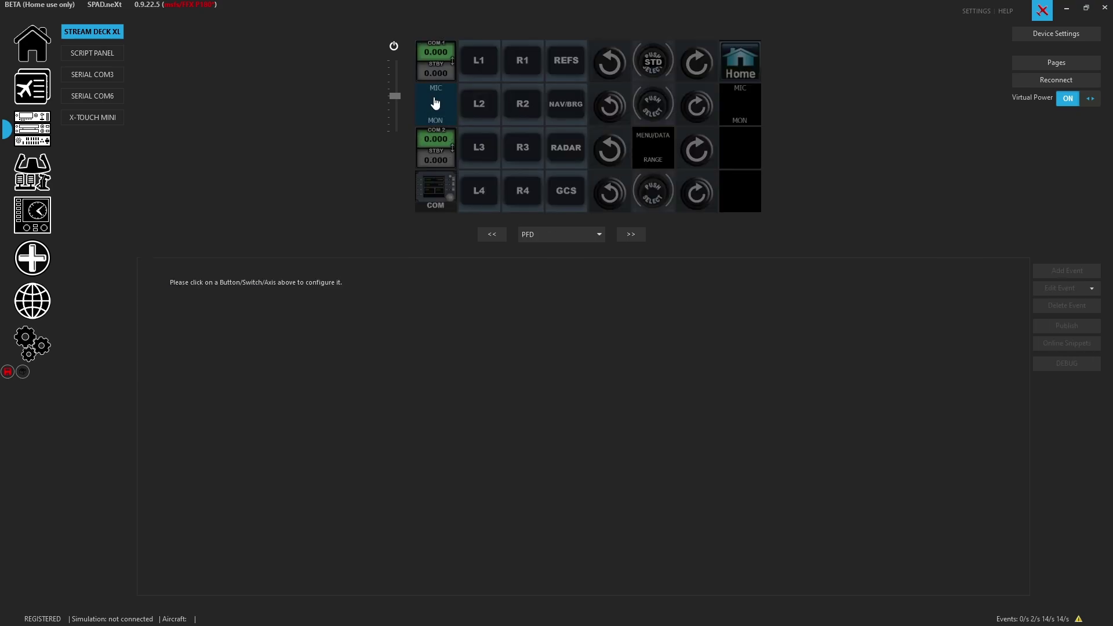
# Compare the events of the two MIC/MON buttons on the PFD page, examining Row 2 Button 1's COM TRANSMIT label events.
pyautogui.click(743, 121)
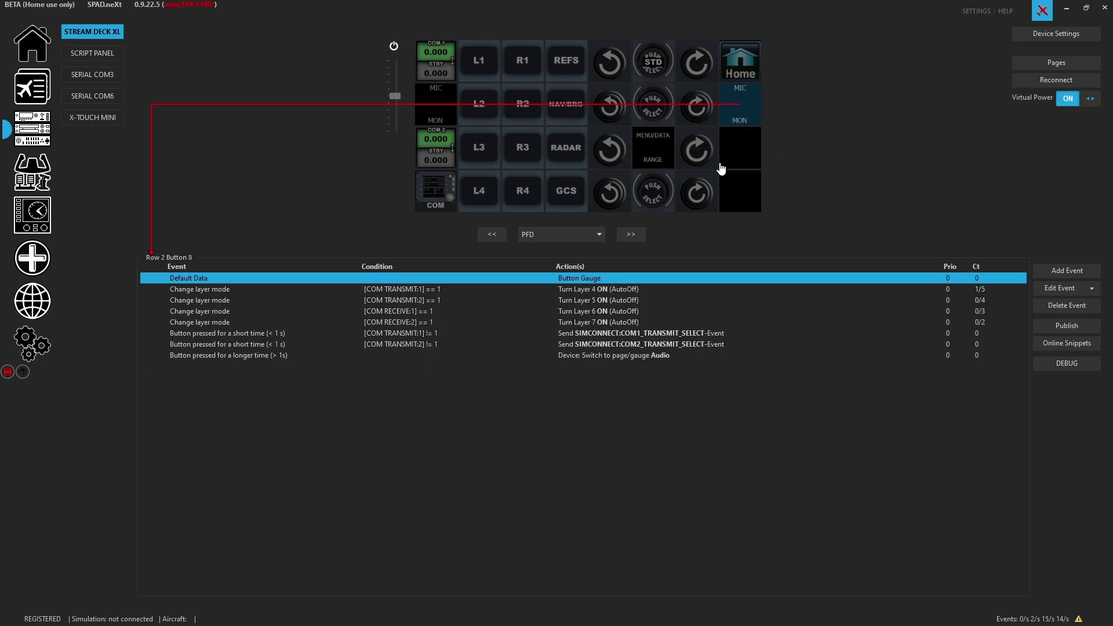
pyautogui.click(436, 104)
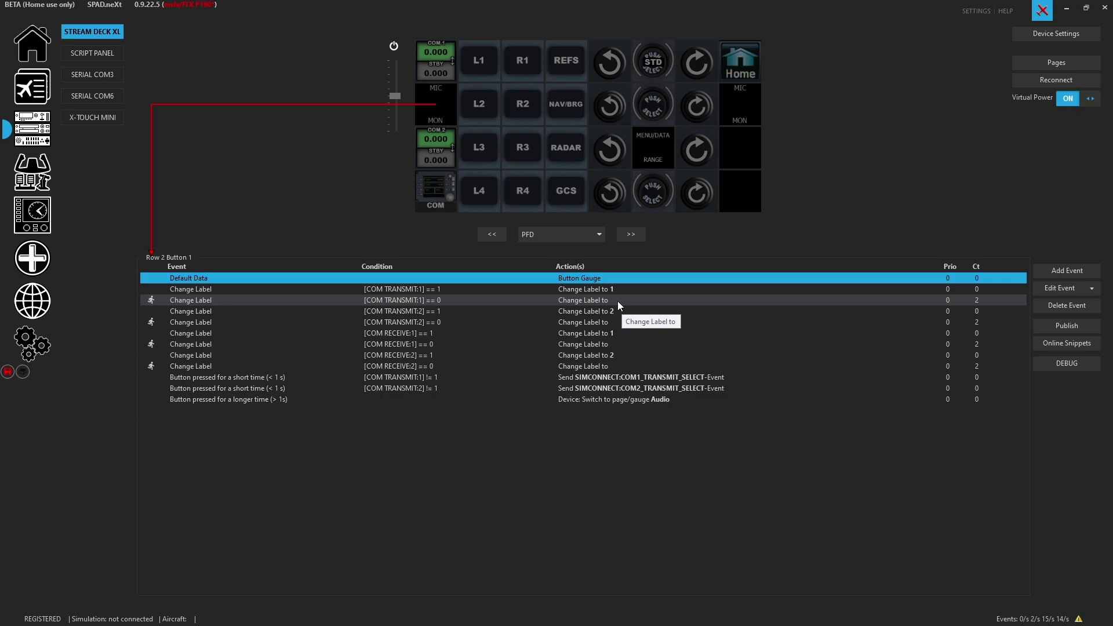
pyautogui.click(461, 289)
pyautogui.click(457, 298)
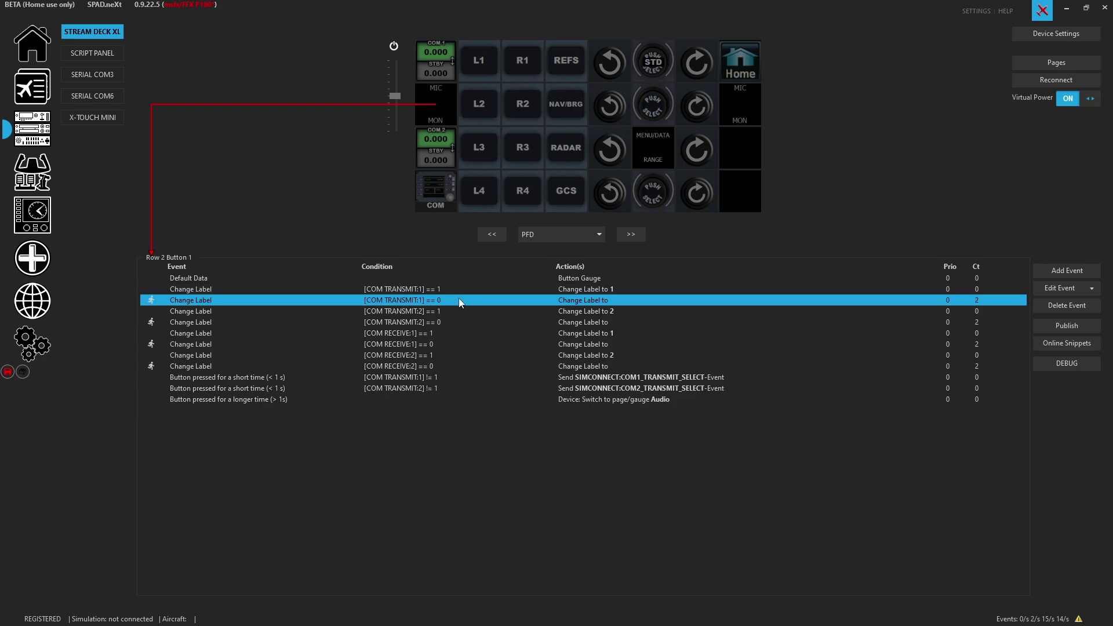
pyautogui.click(458, 308)
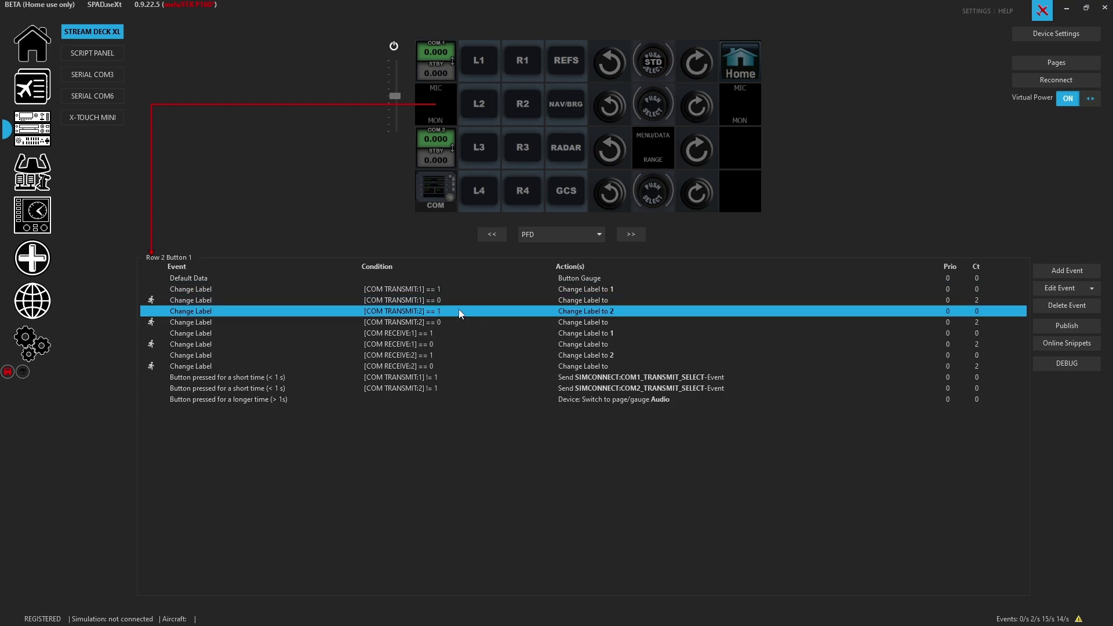
# Inspect the 1 and 2 MIC and MON text layers in Row 2 Button 1's button gauge, leaving it unchanged.
pyautogui.doubleClick(555, 278)
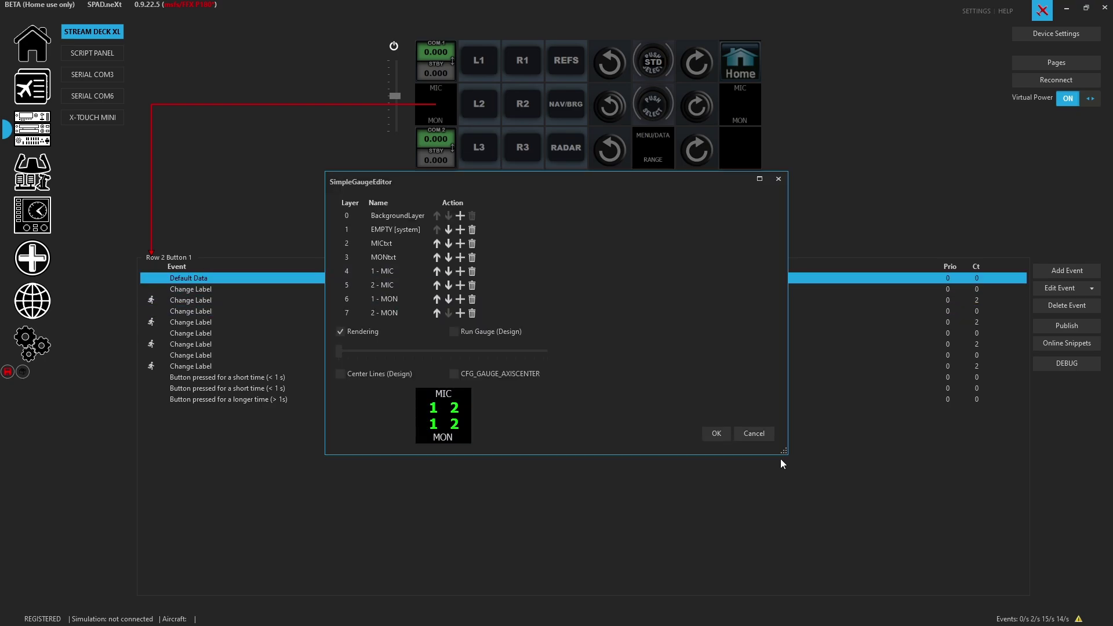
pyautogui.moveTo(784, 450); pyautogui.dragTo(795, 507)
pyautogui.click(390, 276)
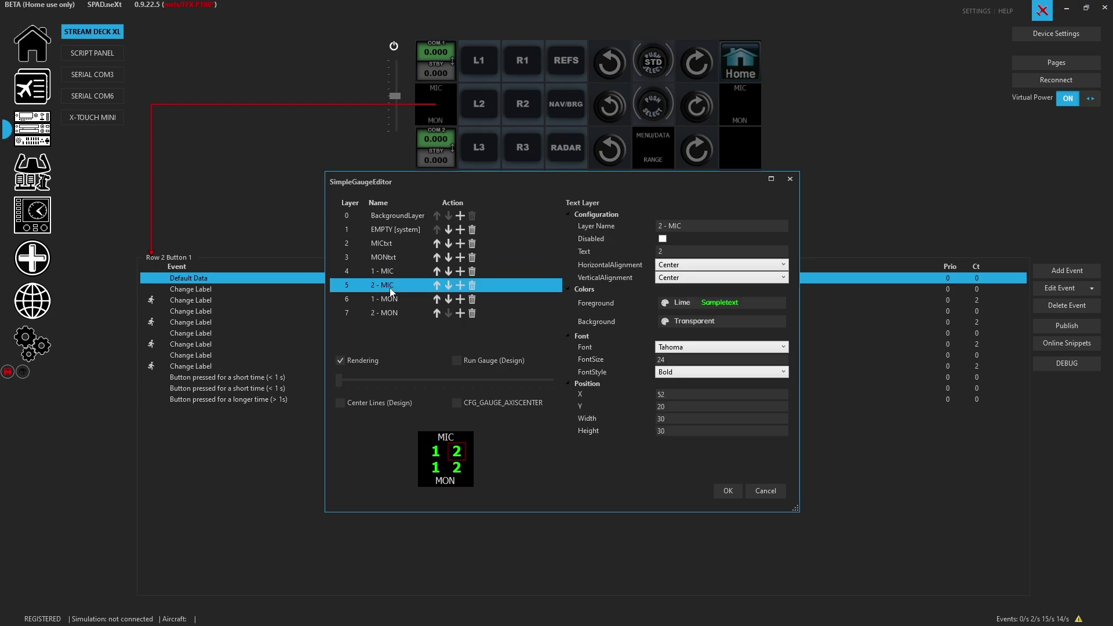
pyautogui.click(387, 300)
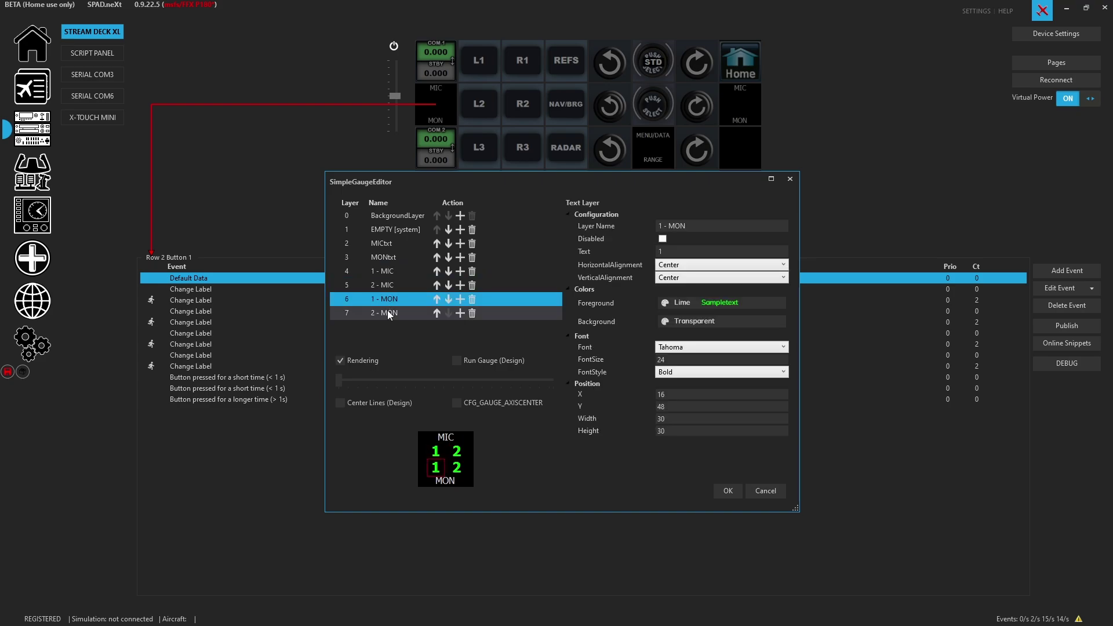
pyautogui.click(388, 313)
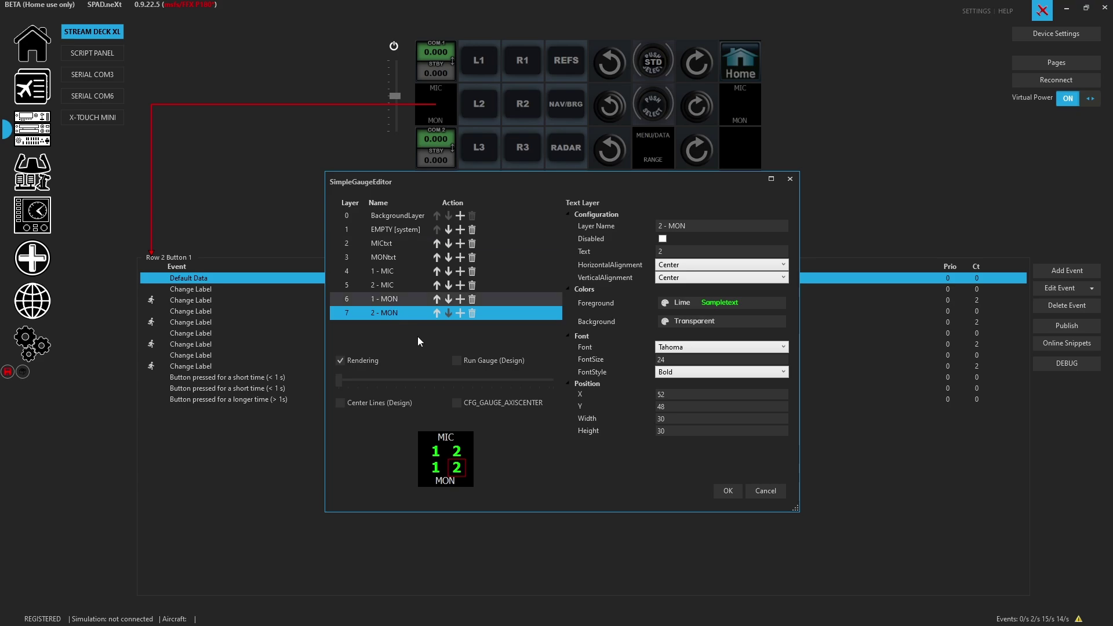
pyautogui.click(773, 490)
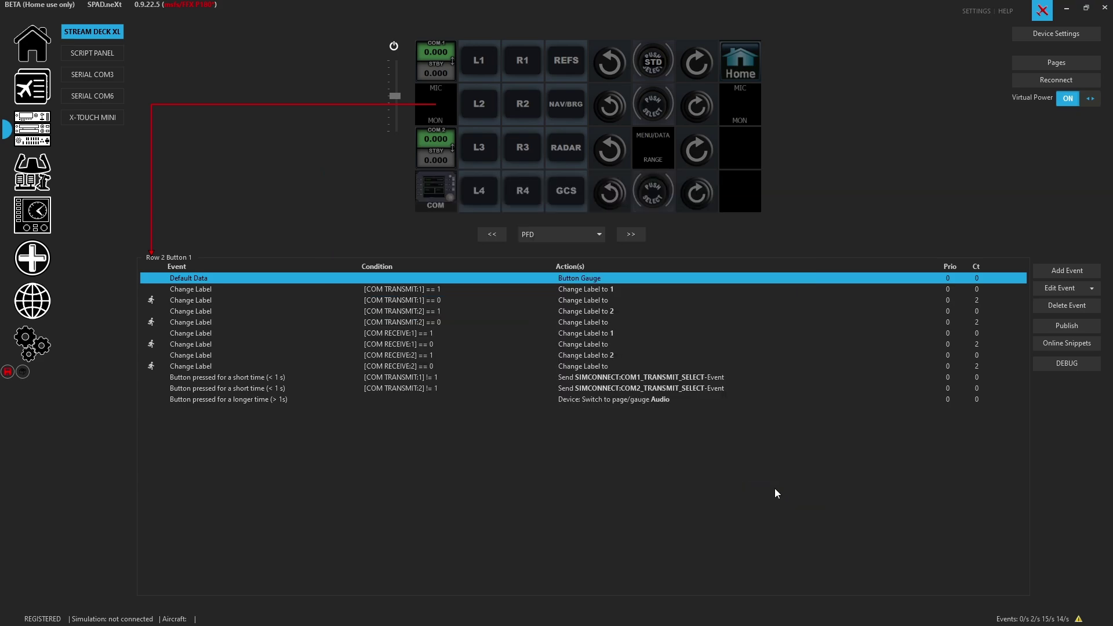
# Review Row 2 Button 1's Change Label events for the COM TRANSMIT:1 and COM RECEIVE conditions.
pyautogui.click(445, 301)
pyautogui.click(439, 344)
pyautogui.click(440, 366)
pyautogui.click(442, 355)
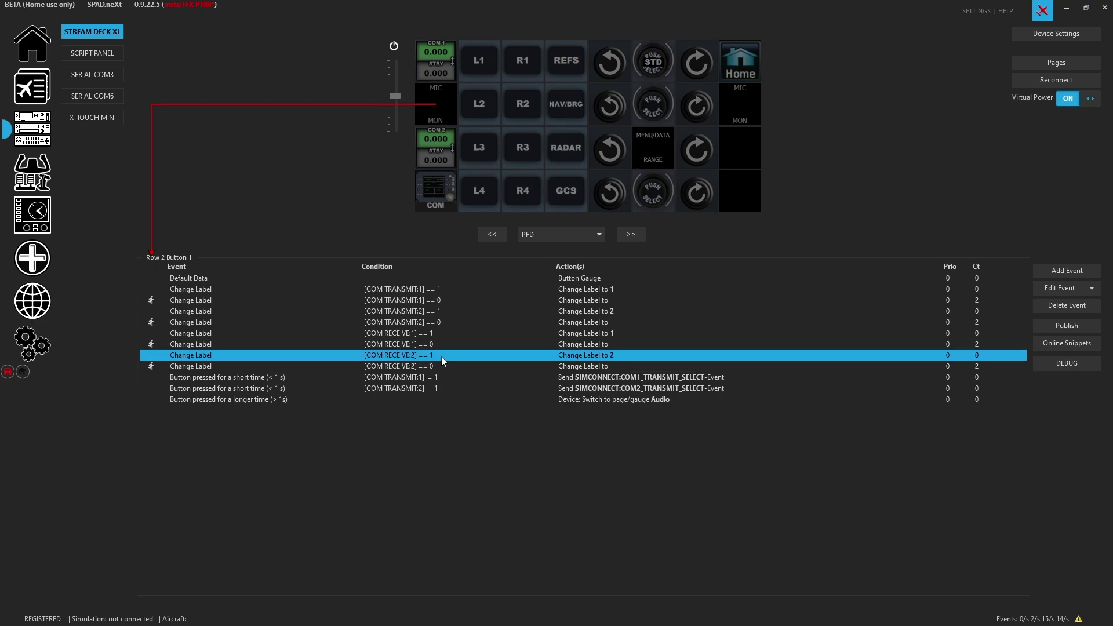
# Delete the Change Label event for COM TRANSMIT:1 == 0 and change the COM TRANSMIT:1 == 1 event's trigger to MODE.
pyautogui.click(442, 303)
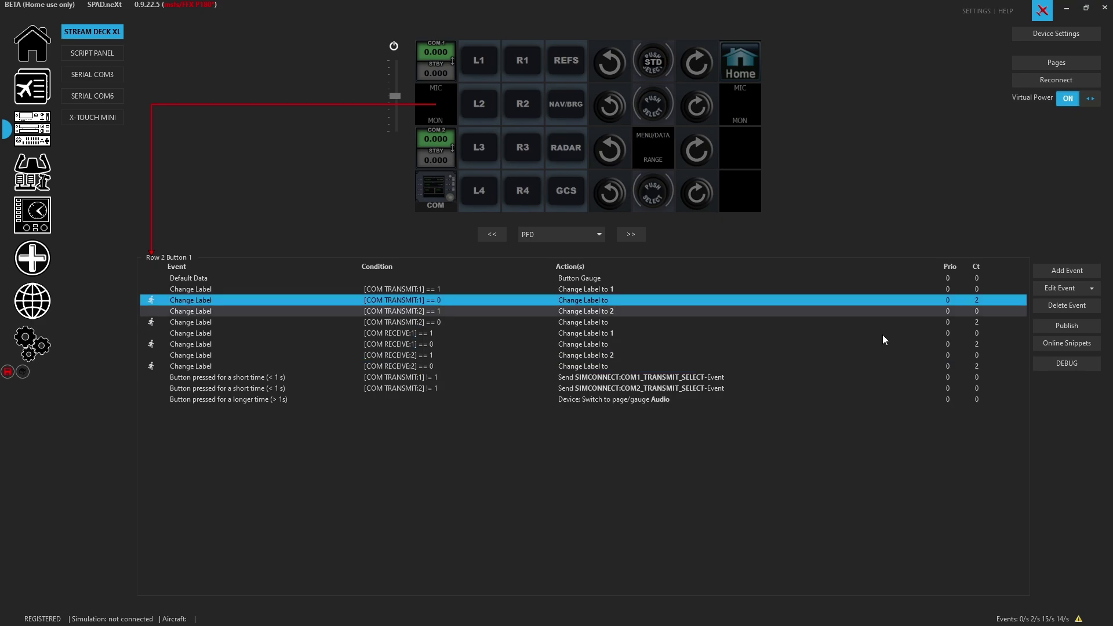
pyautogui.click(1044, 306)
pyautogui.rightClick(426, 289)
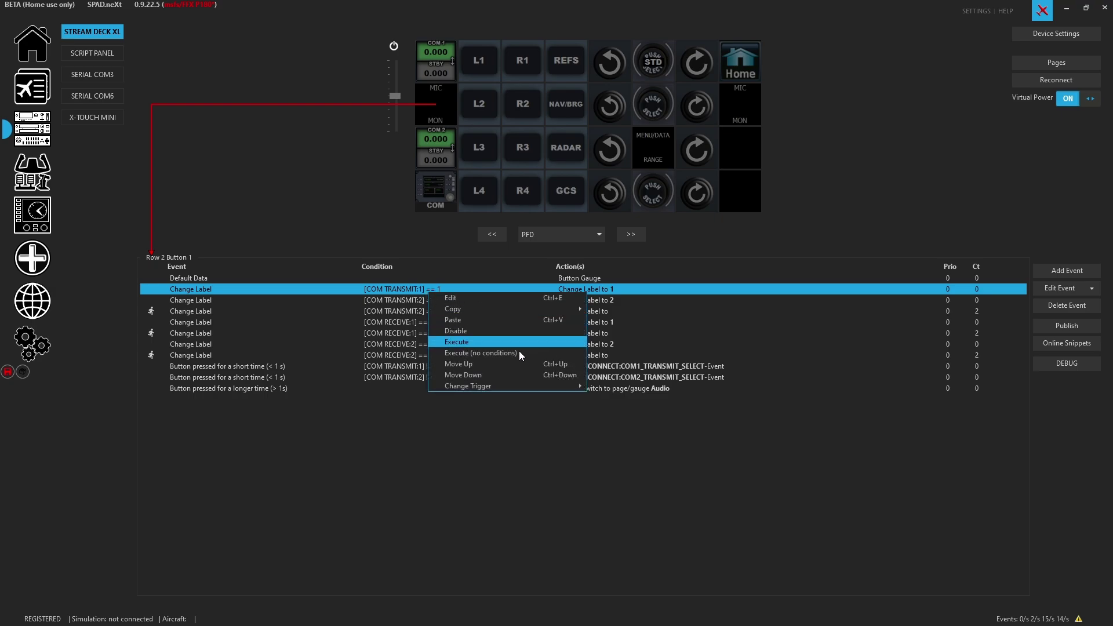
pyautogui.moveTo(577, 383)
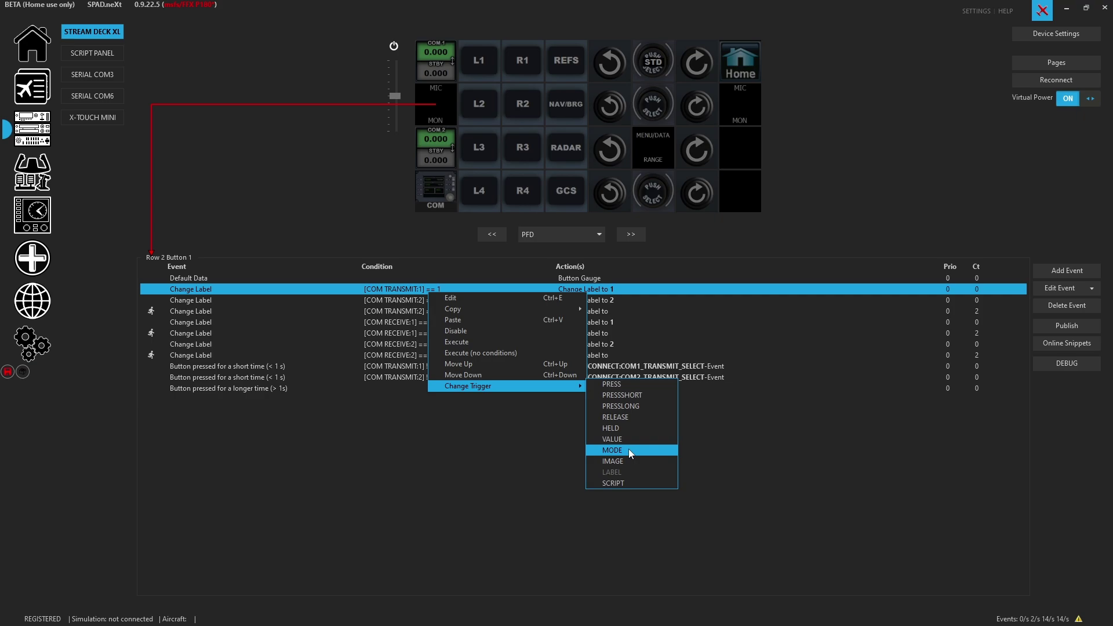
pyautogui.click(631, 451)
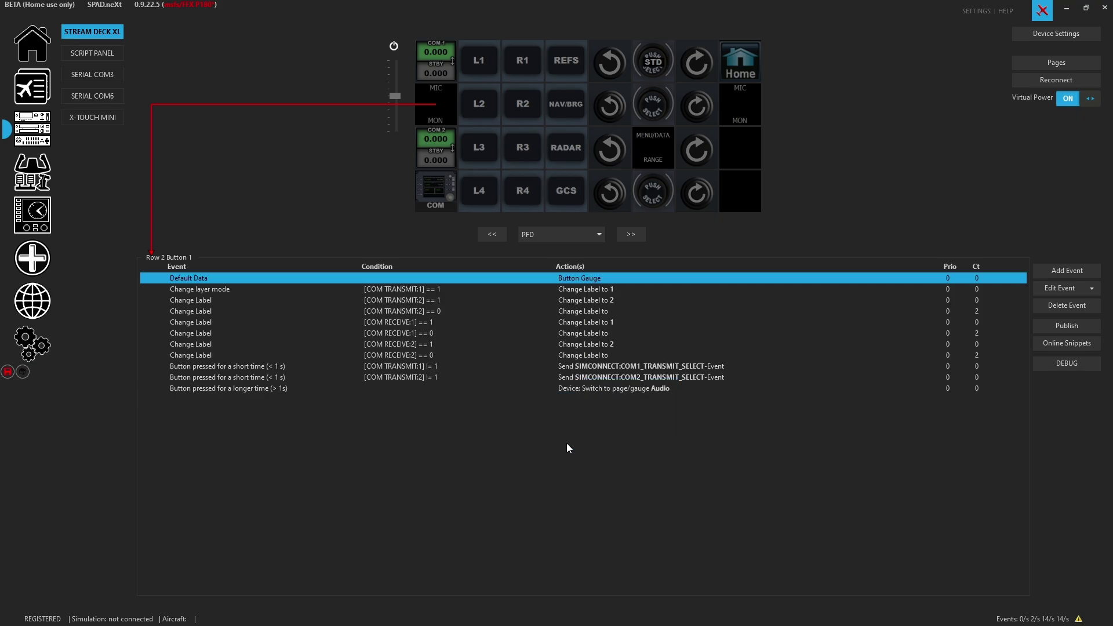
# Edit the COM TRANSMIT:1 == 1 layer mode event and delete its Change Label to 1 action.
pyautogui.rightClick(553, 288)
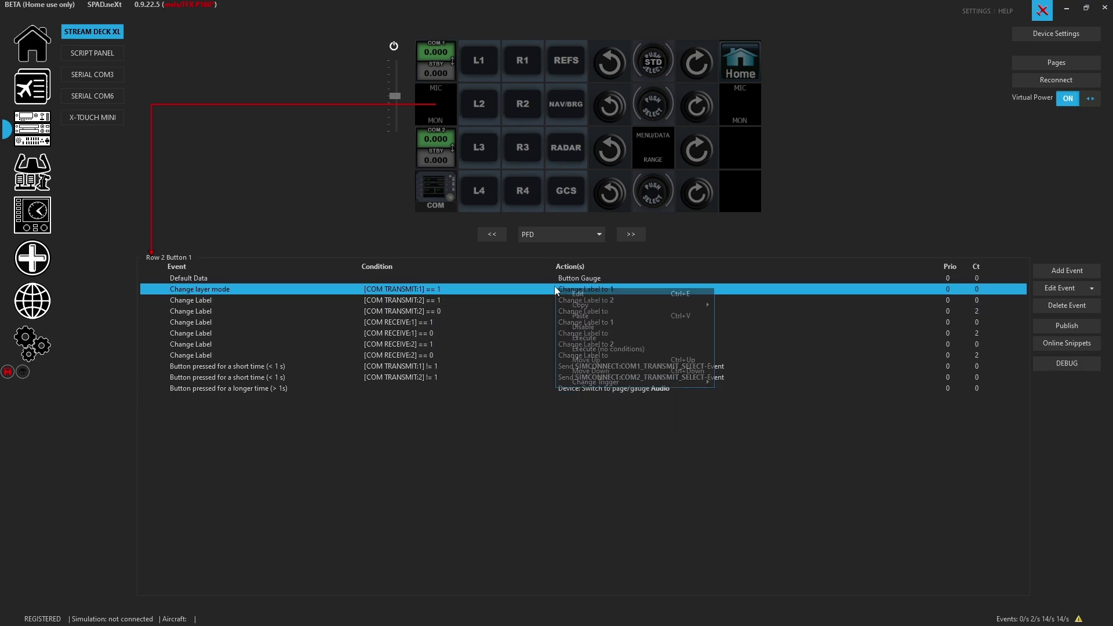
pyautogui.click(574, 294)
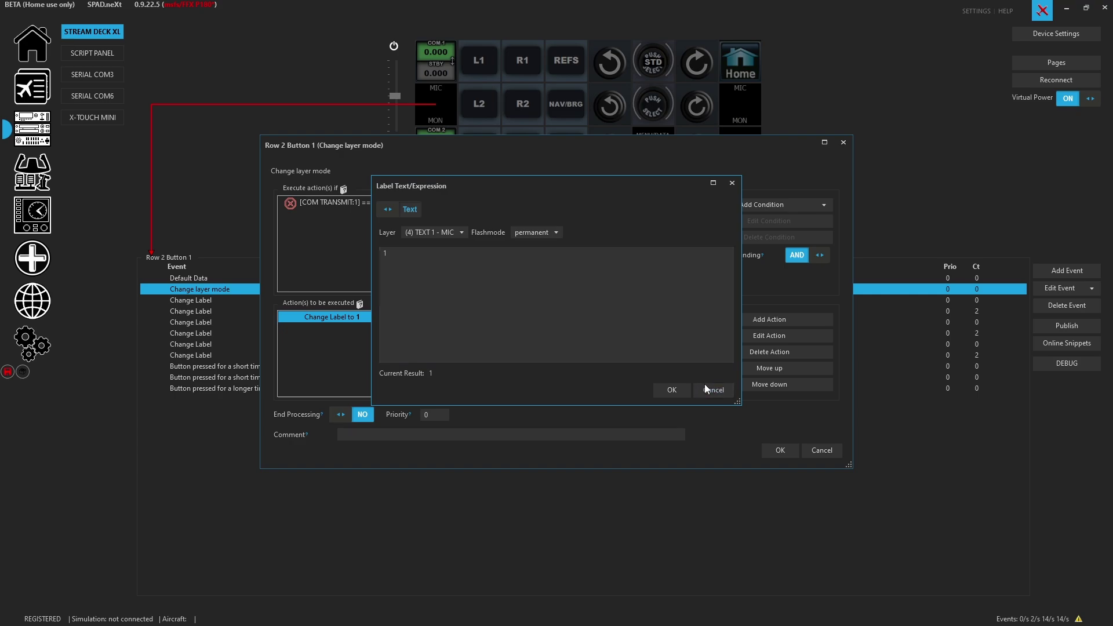
pyautogui.click(732, 183)
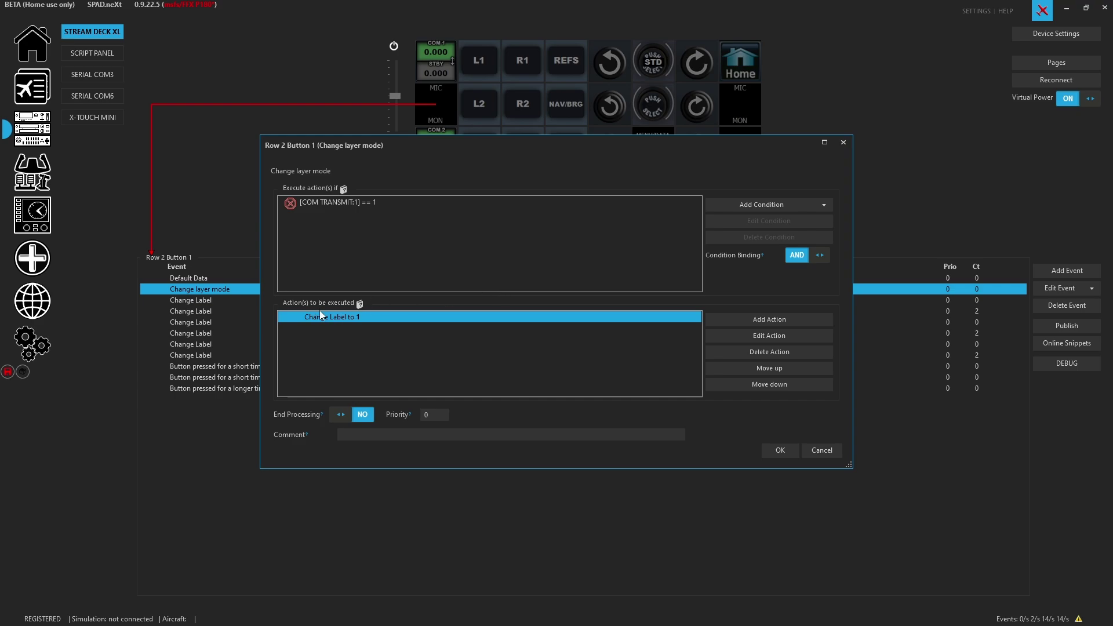
pyautogui.click(725, 349)
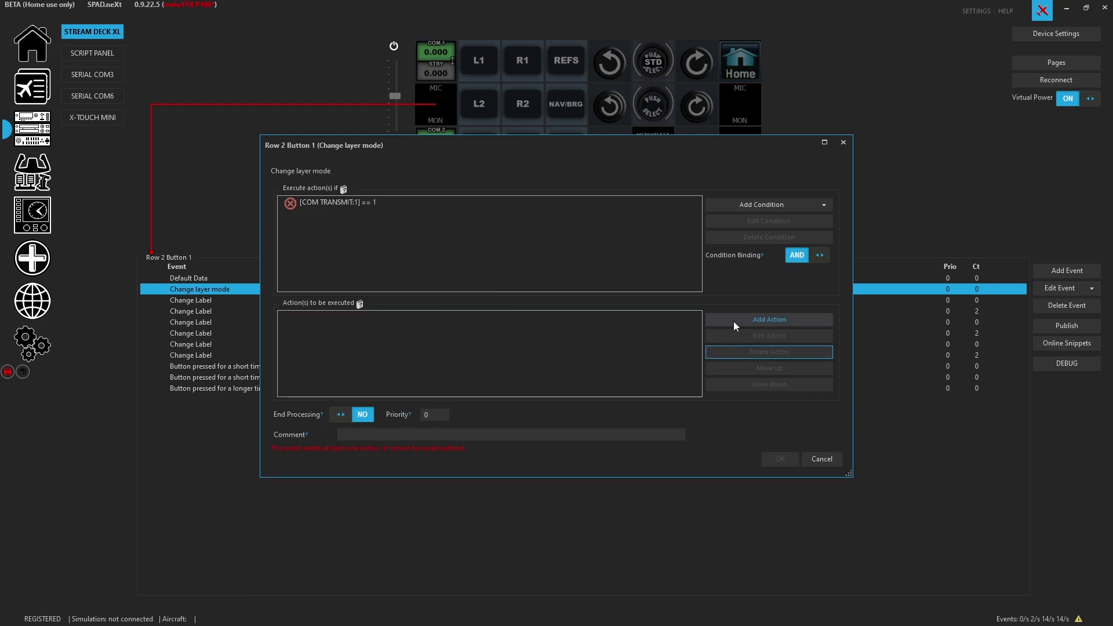
# Add an action turning layer (4) TEXT 1 - MIC ON with AutoOff to the COM TRANSMIT:1 == 1 layer mode event and save it.
pyautogui.click(733, 321)
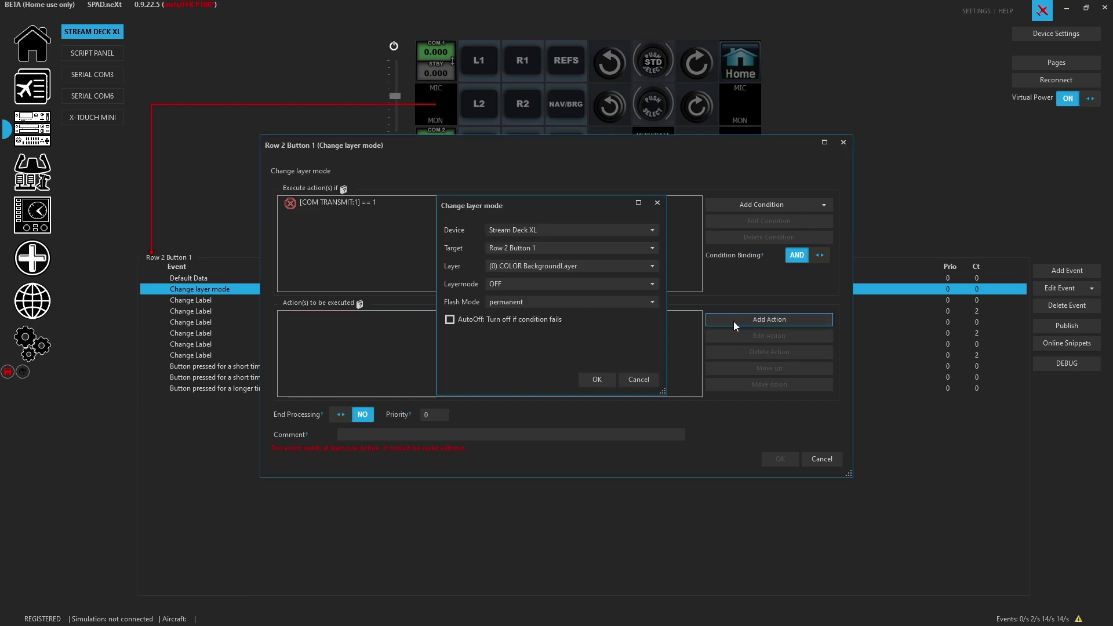
pyautogui.click(551, 270)
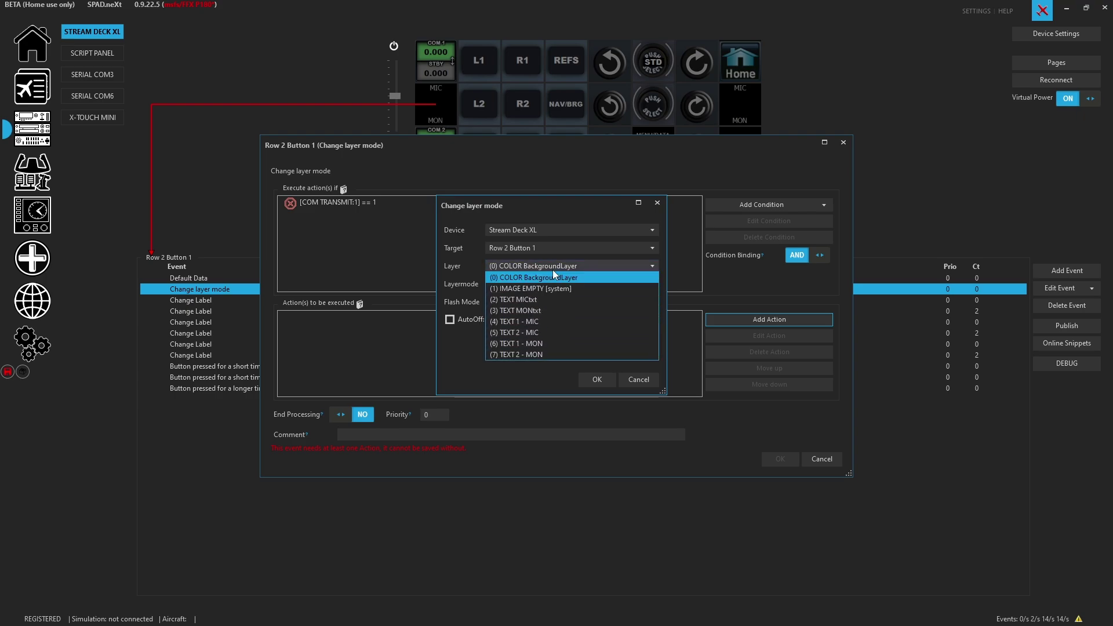
pyautogui.click(548, 321)
pyautogui.click(517, 283)
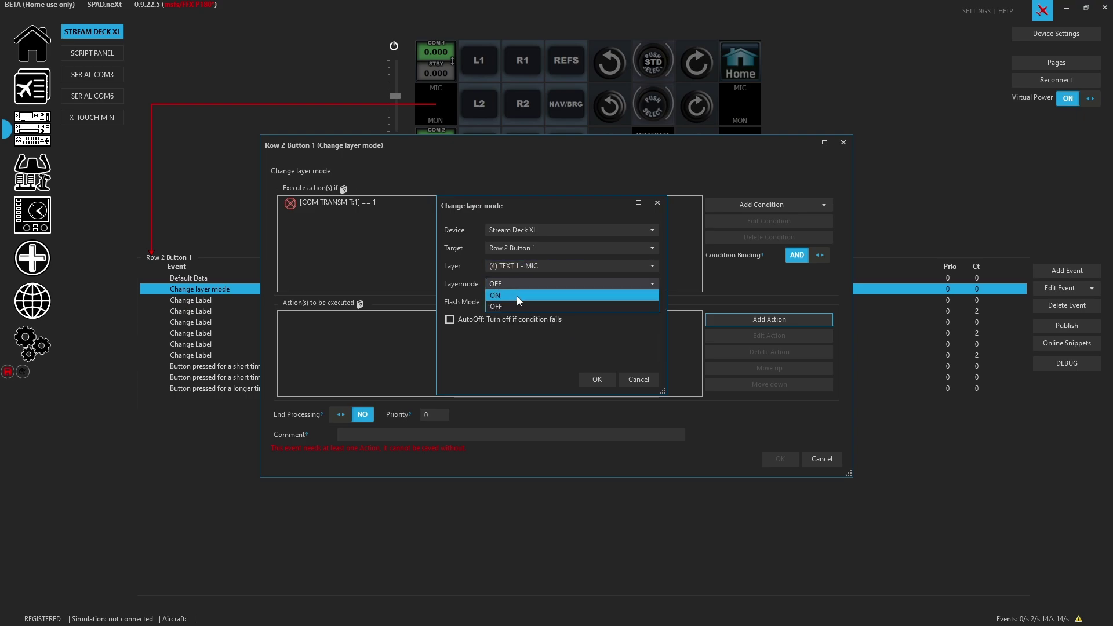
pyautogui.click(517, 296)
pyautogui.click(516, 320)
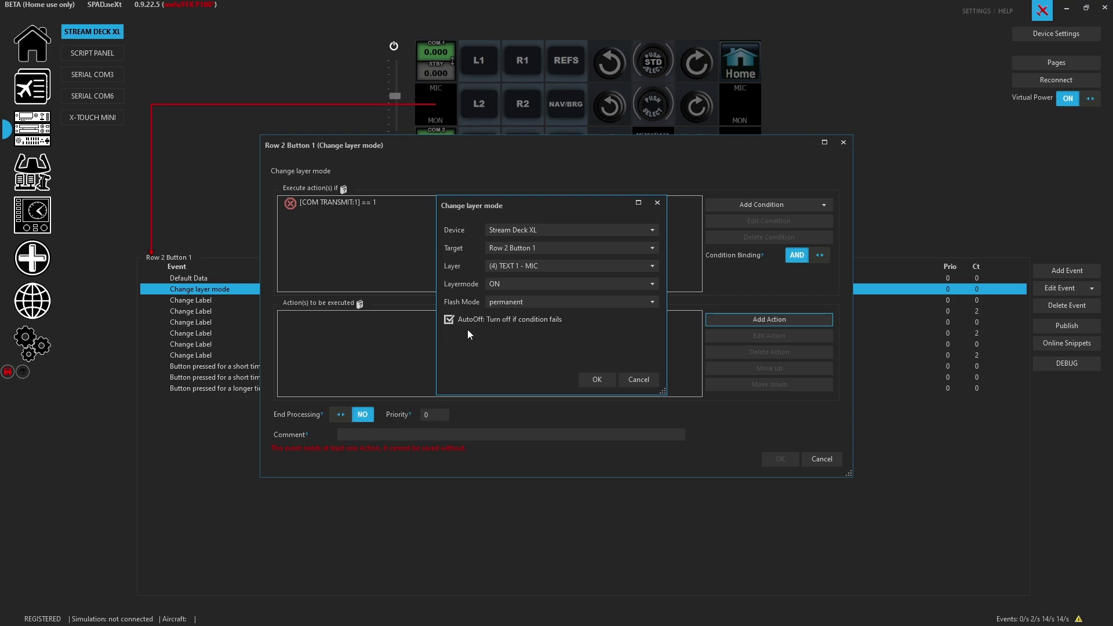
pyautogui.click(597, 380)
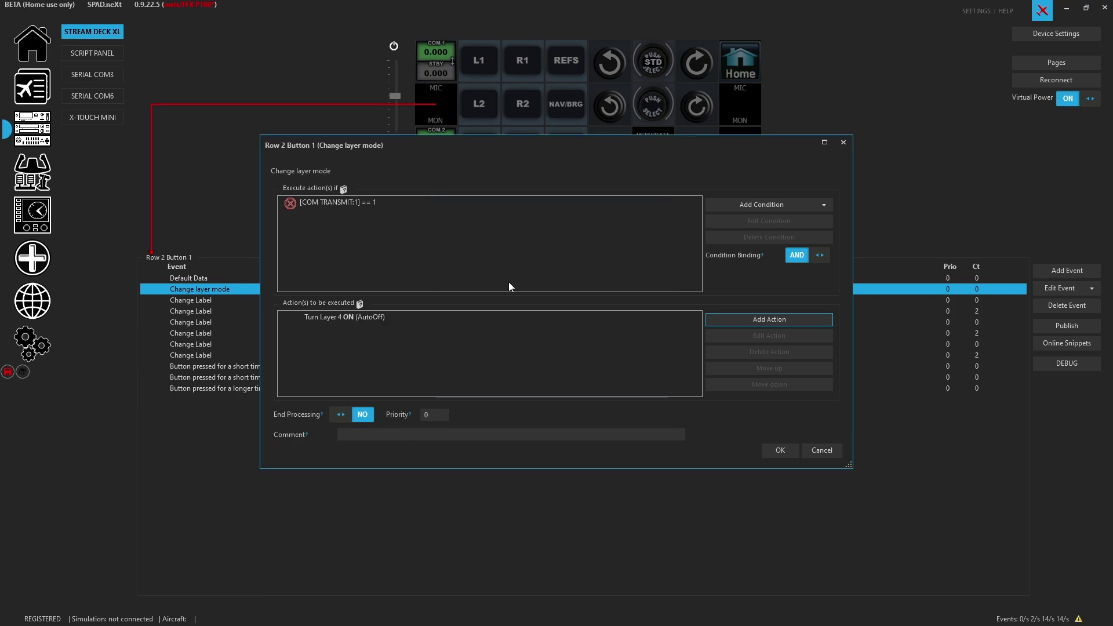
pyautogui.click(765, 450)
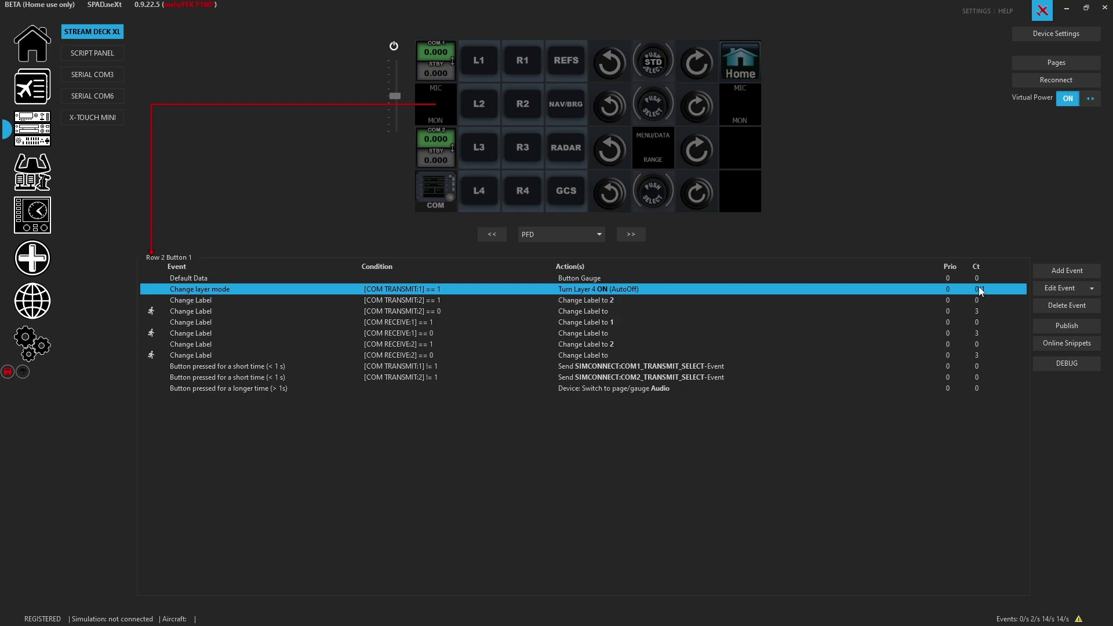
pyautogui.click(430, 313)
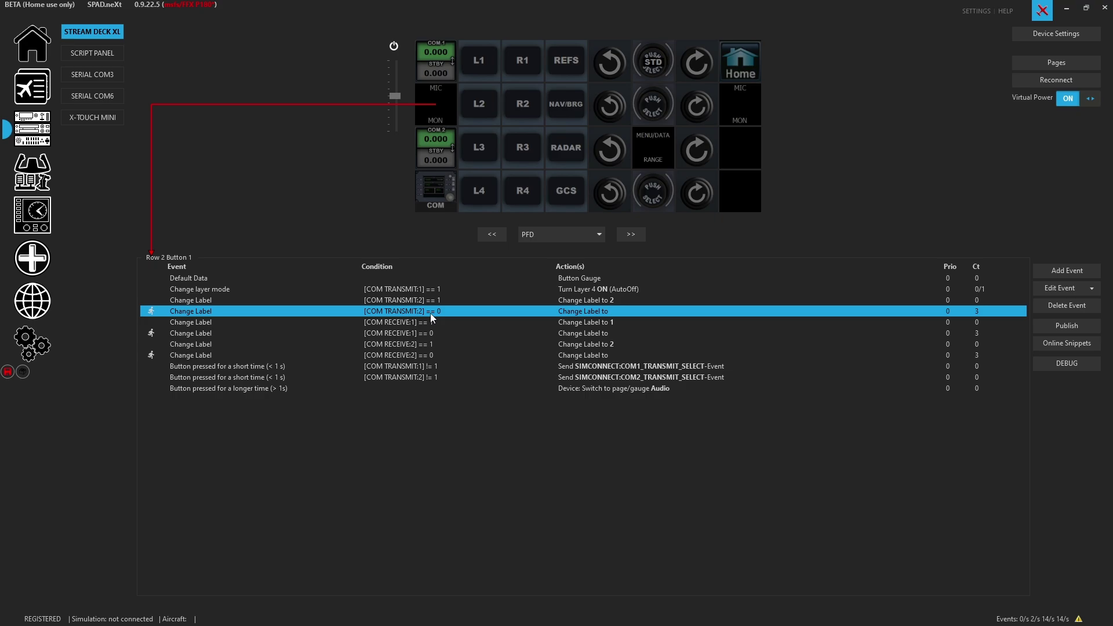
pyautogui.click(607, 301)
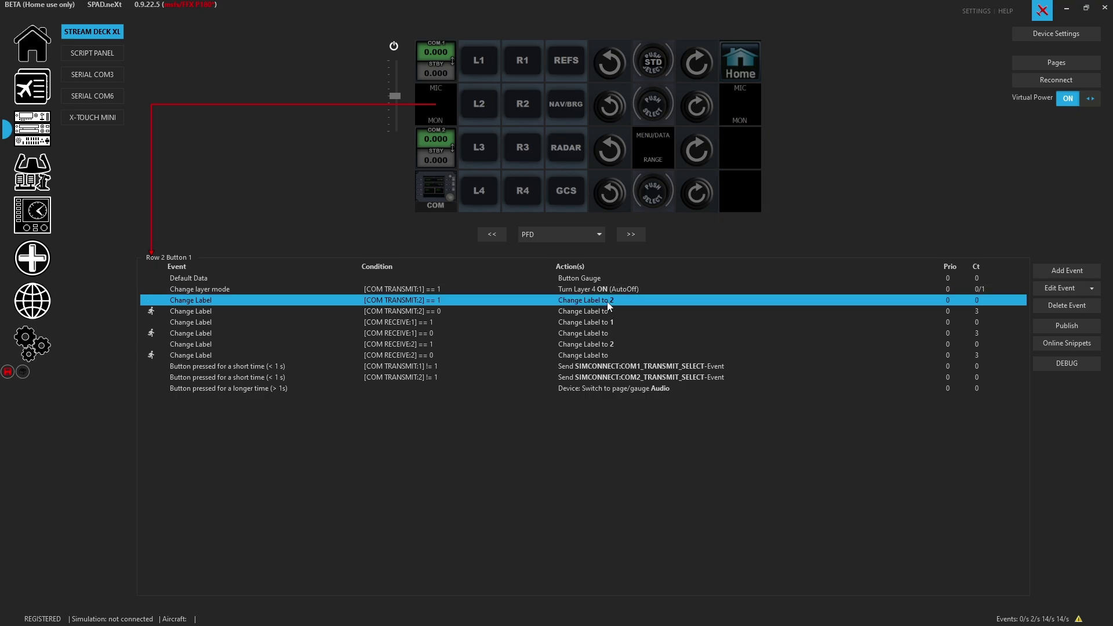
pyautogui.rightClick(593, 297)
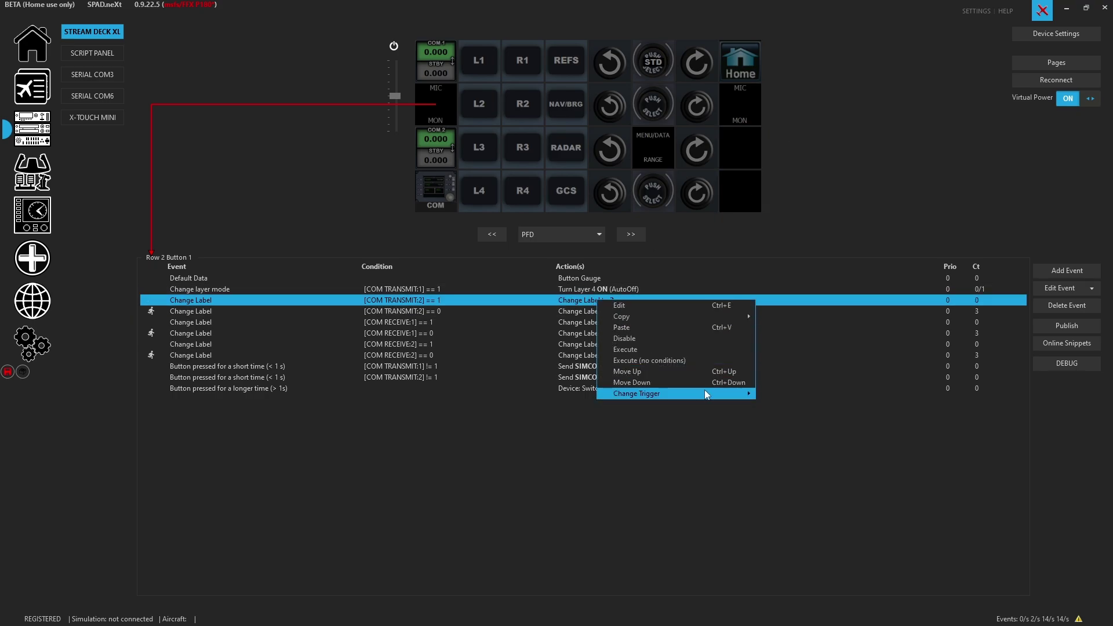
pyautogui.moveTo(705, 389)
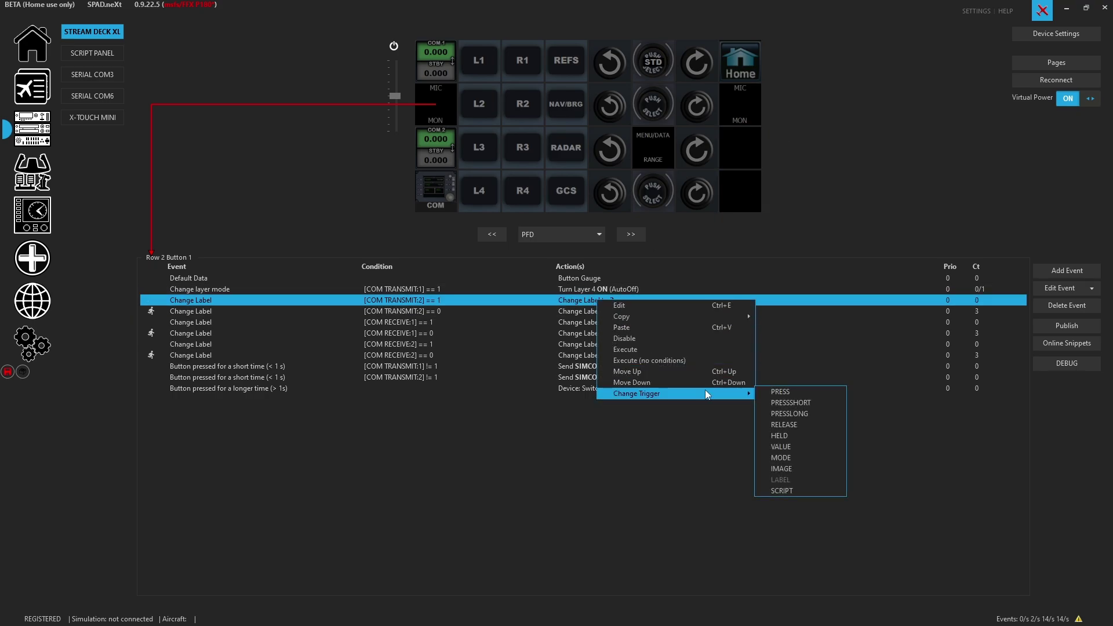
pyautogui.click(780, 458)
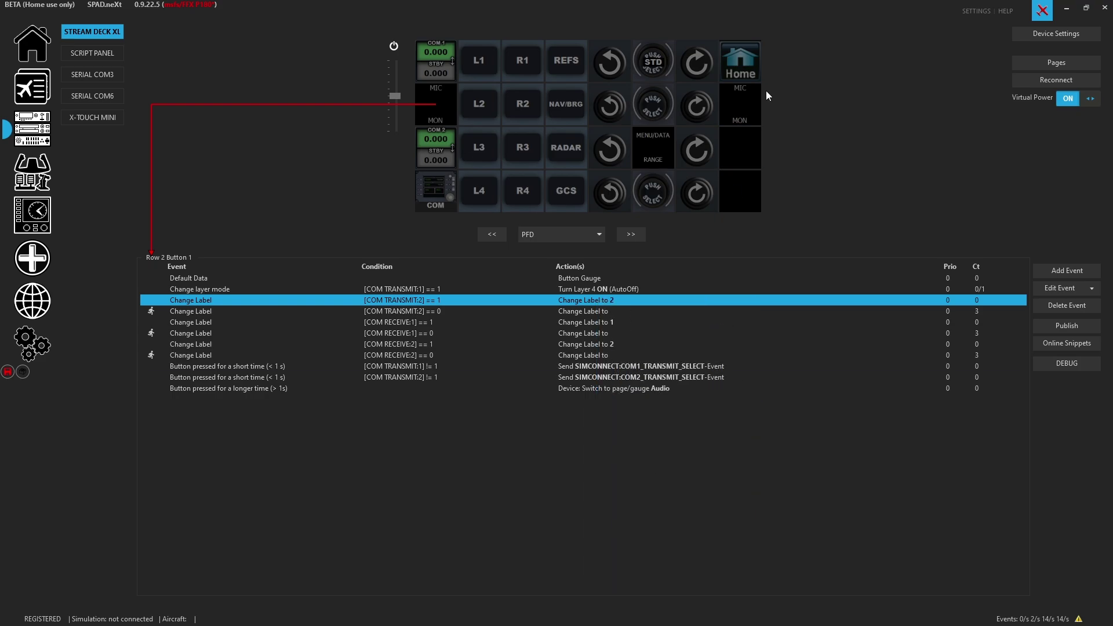
# Review Row 2 Button 8's layer mode events for the COM TRANSMIT and COM RECEIVE conditions on the PFD page.
pyautogui.click(747, 112)
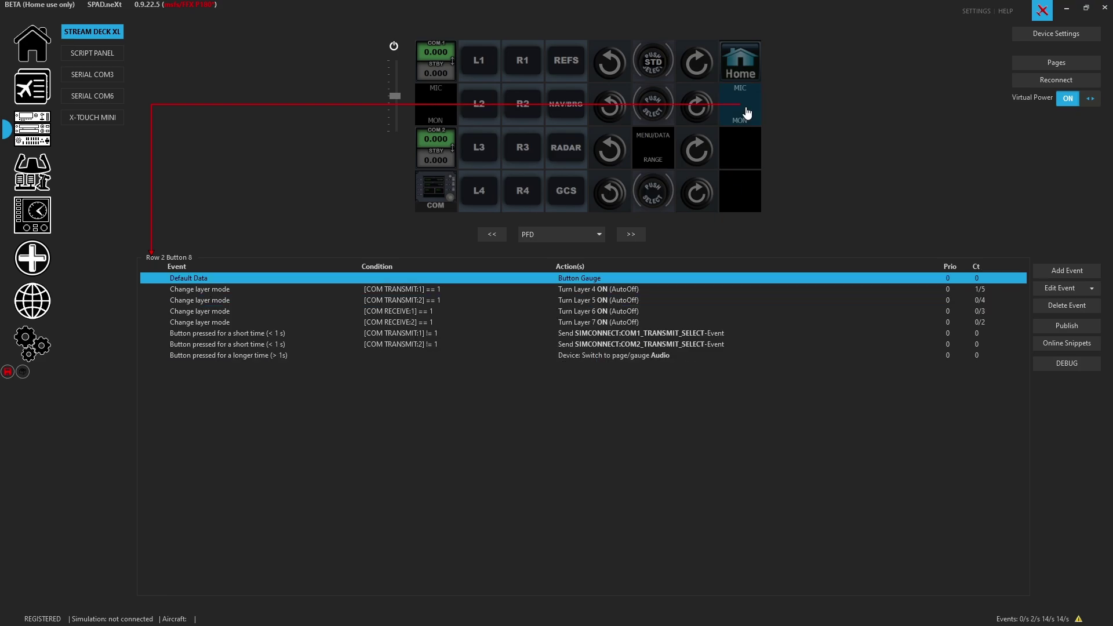
pyautogui.click(640, 292)
pyautogui.click(637, 301)
pyautogui.click(635, 312)
pyautogui.click(631, 322)
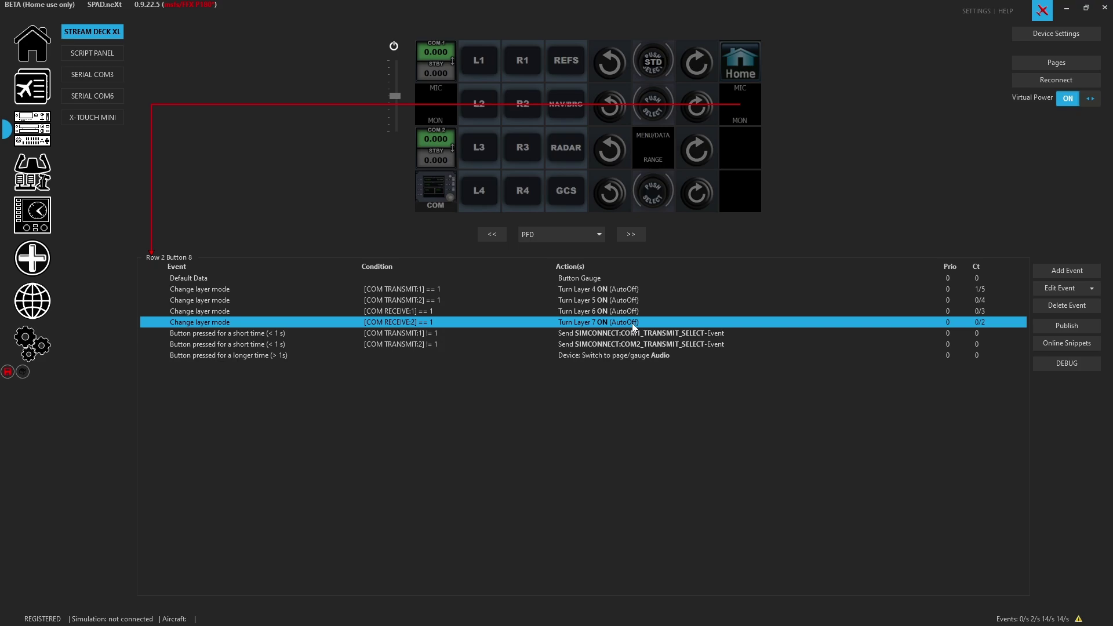
# Inspect each layer of the POS switch's button gauge in Row 2 Button 2 on the LIGHTS page, leaving it unchanged.
pyautogui.click(454, 112)
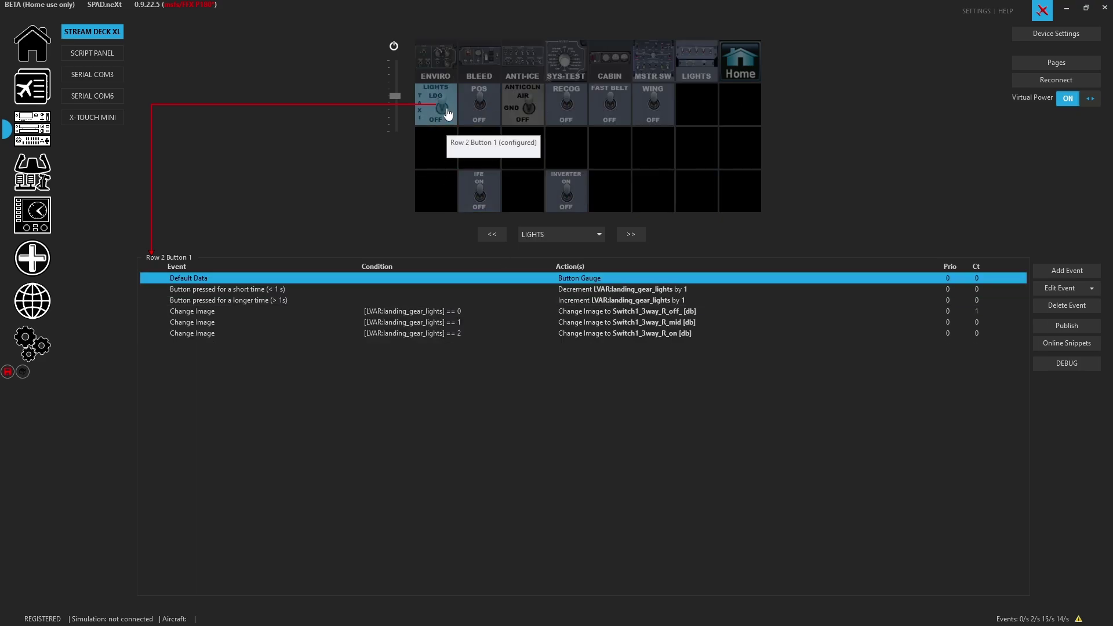
pyautogui.click(459, 112)
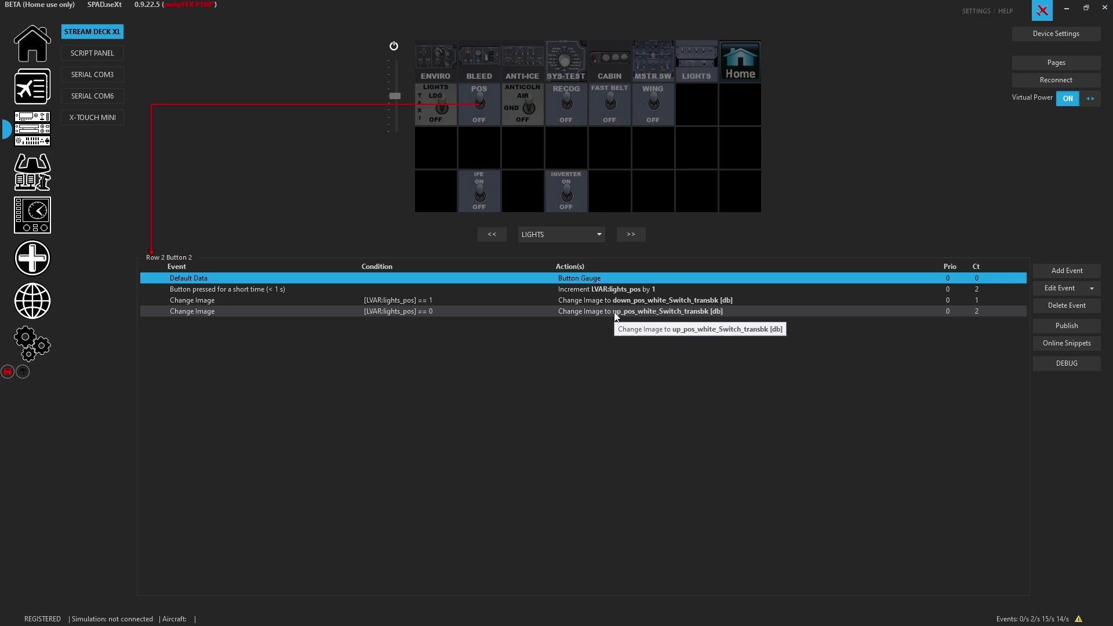
pyautogui.doubleClick(585, 276)
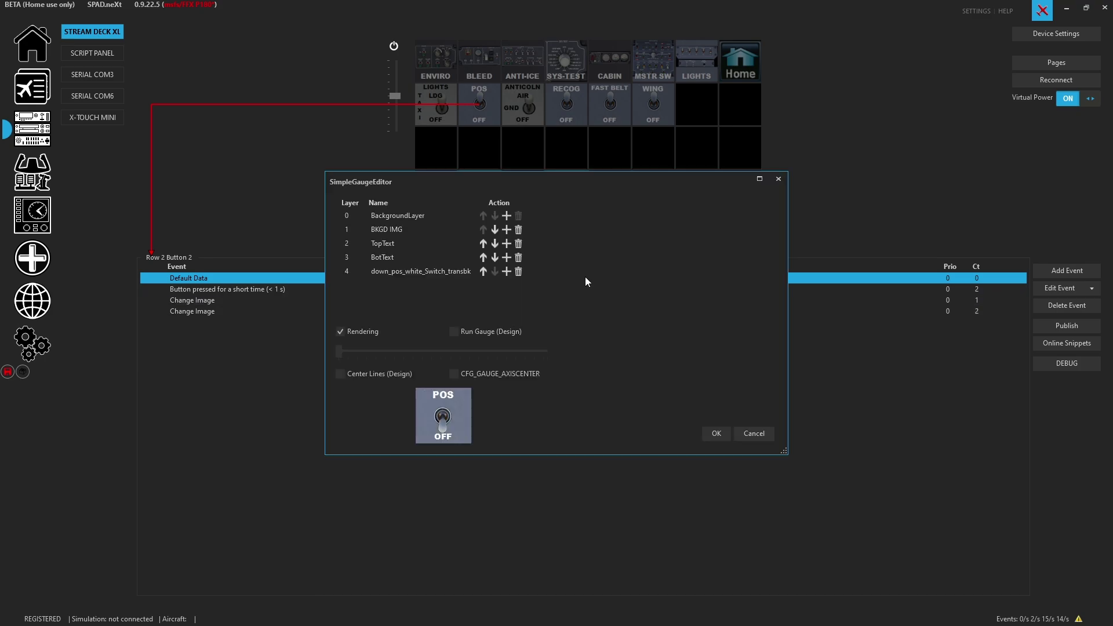
pyautogui.click(396, 219)
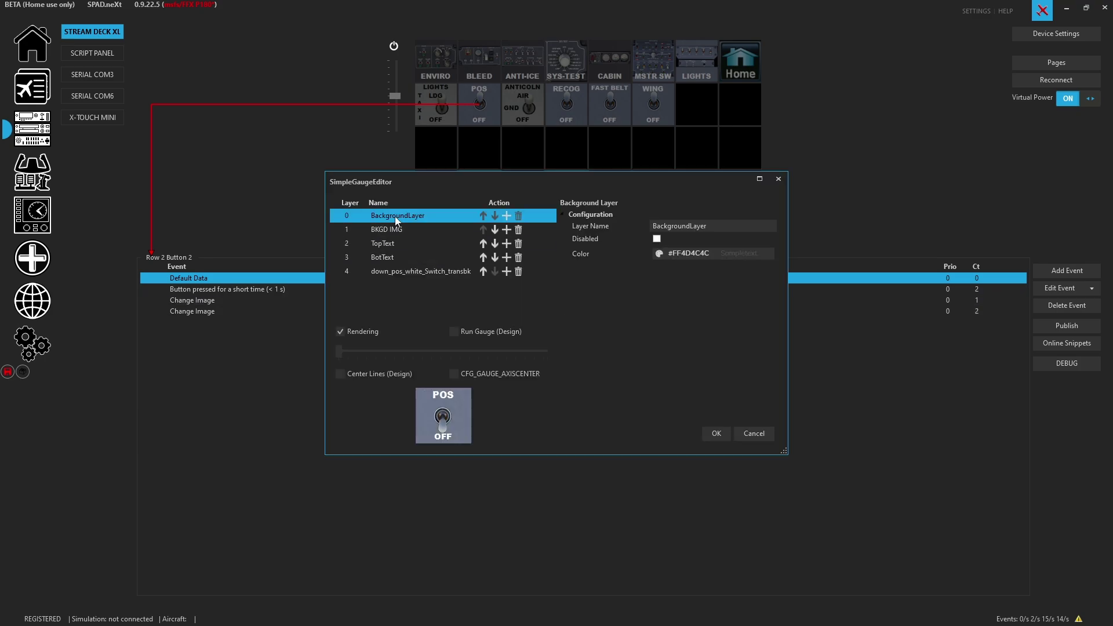
pyautogui.click(397, 230)
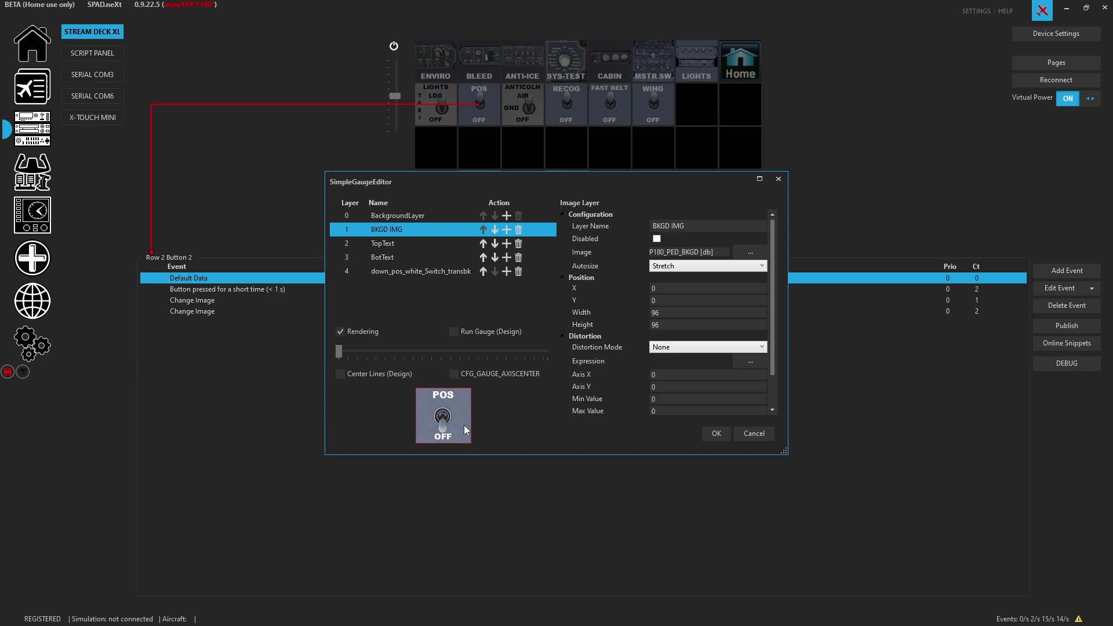
pyautogui.click(382, 246)
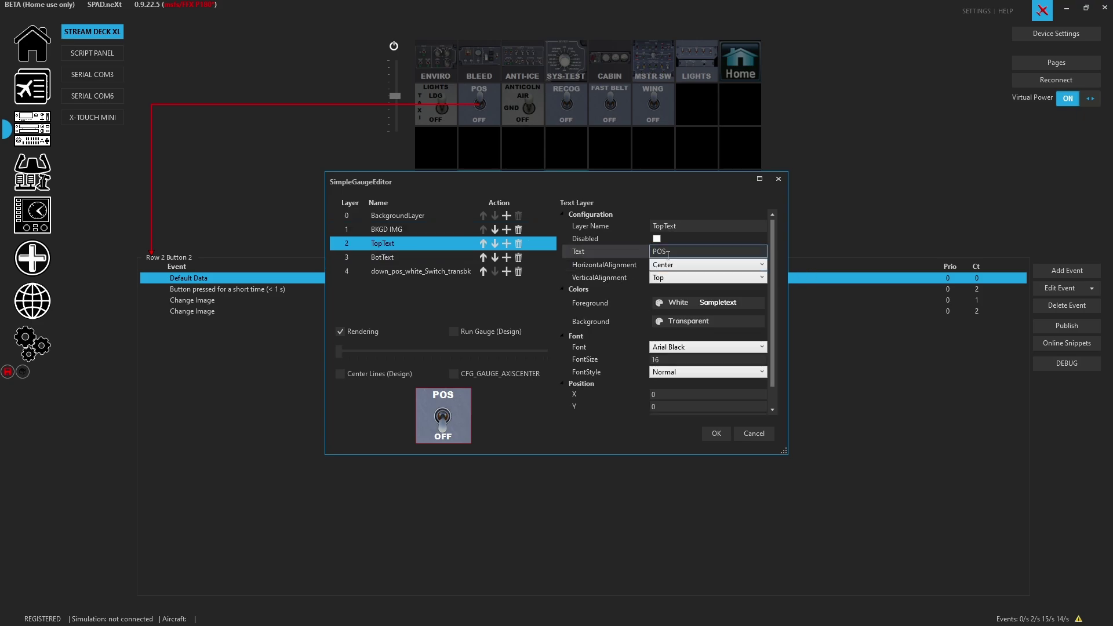
pyautogui.click(389, 259)
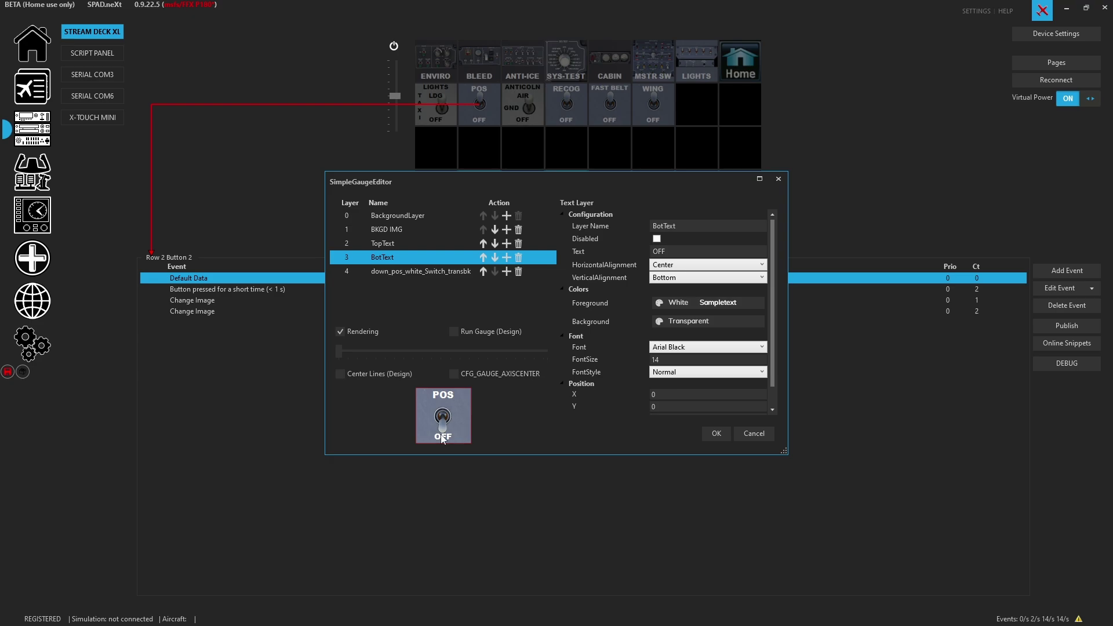
pyautogui.click(416, 272)
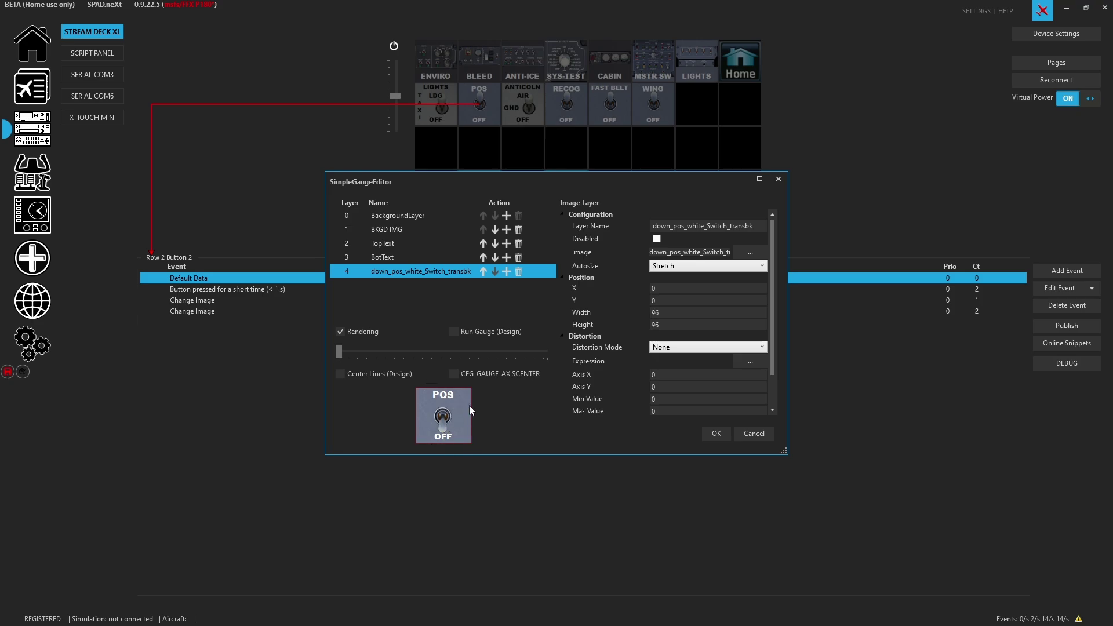
pyautogui.click(746, 440)
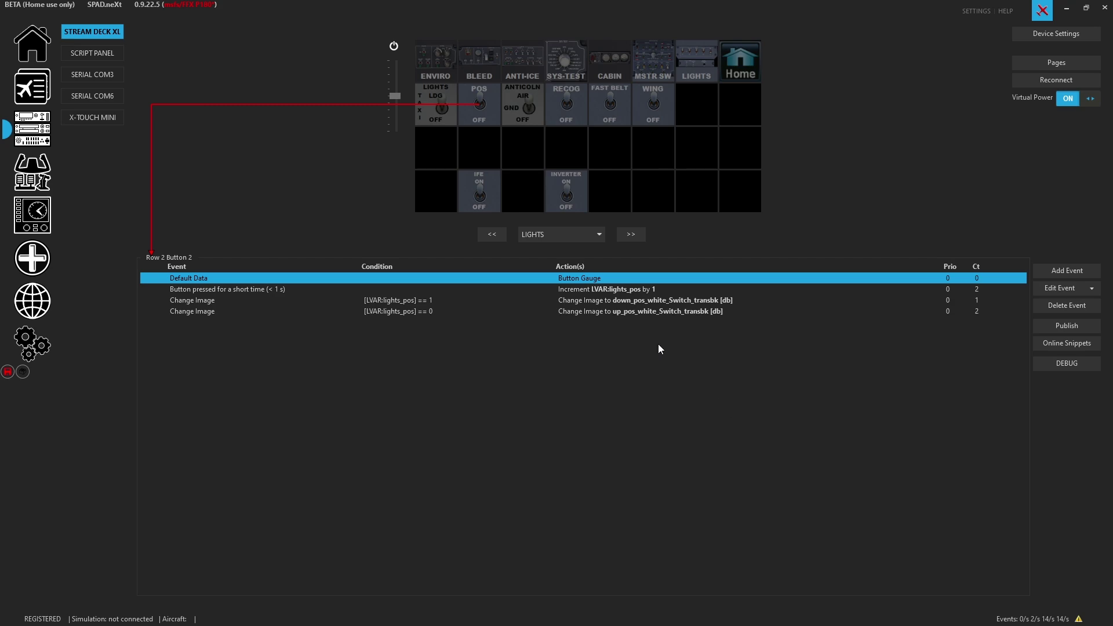
# Compare the POS switch's Change Image events for LVAR:lights_pos == 1 and == 0, and return to the home screen.
pyautogui.click(604, 299)
pyautogui.click(606, 313)
pyautogui.click(609, 301)
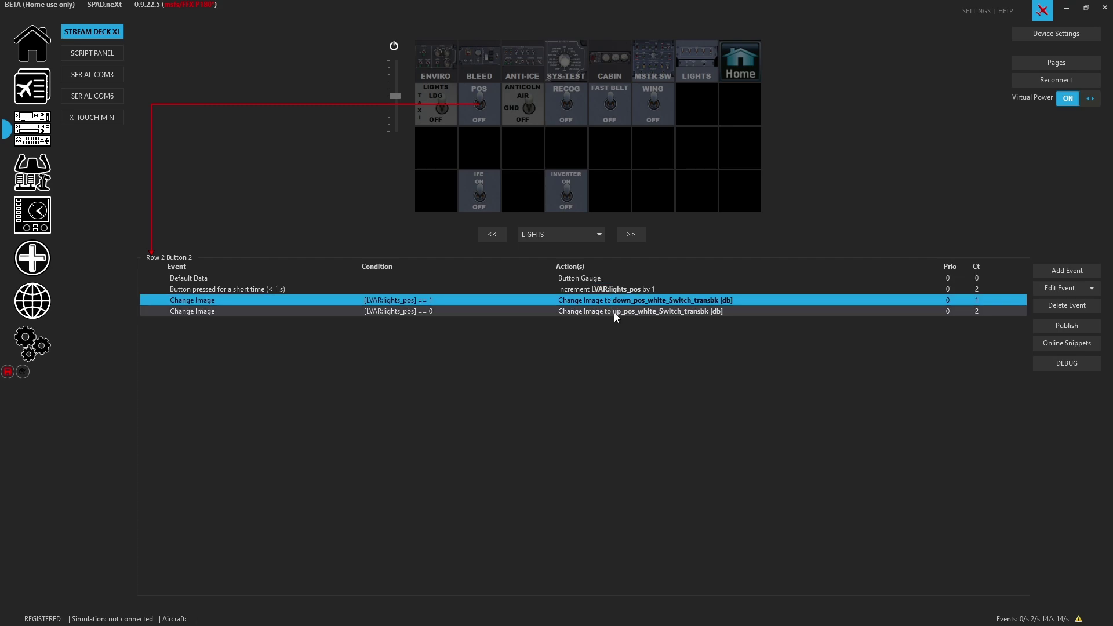
pyautogui.click(614, 311)
pyautogui.click(614, 303)
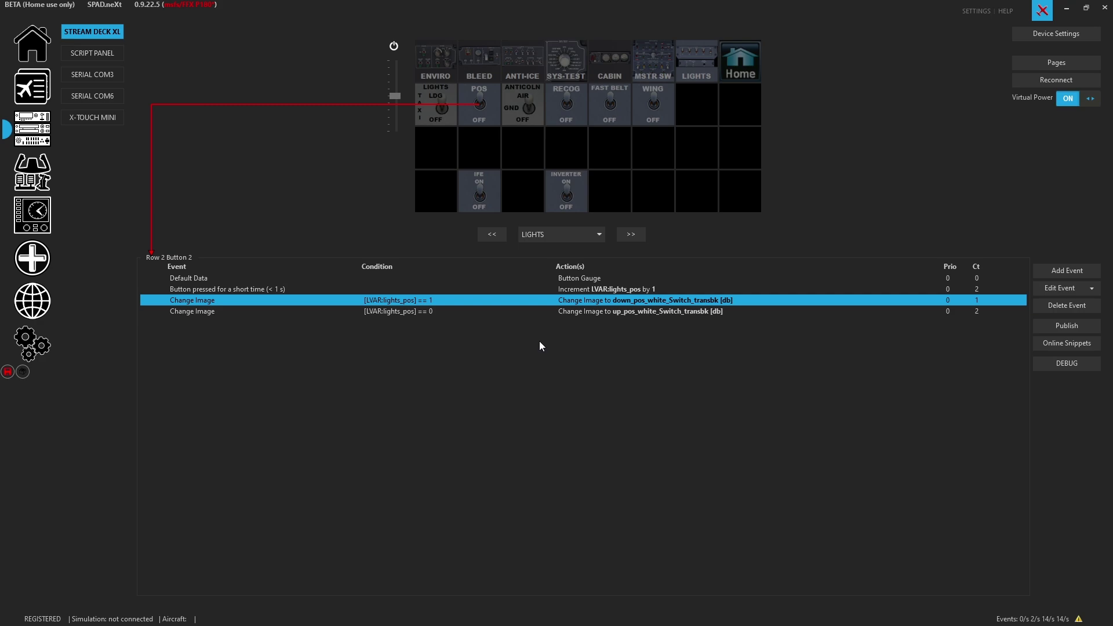
pyautogui.click(411, 311)
pyautogui.click(413, 301)
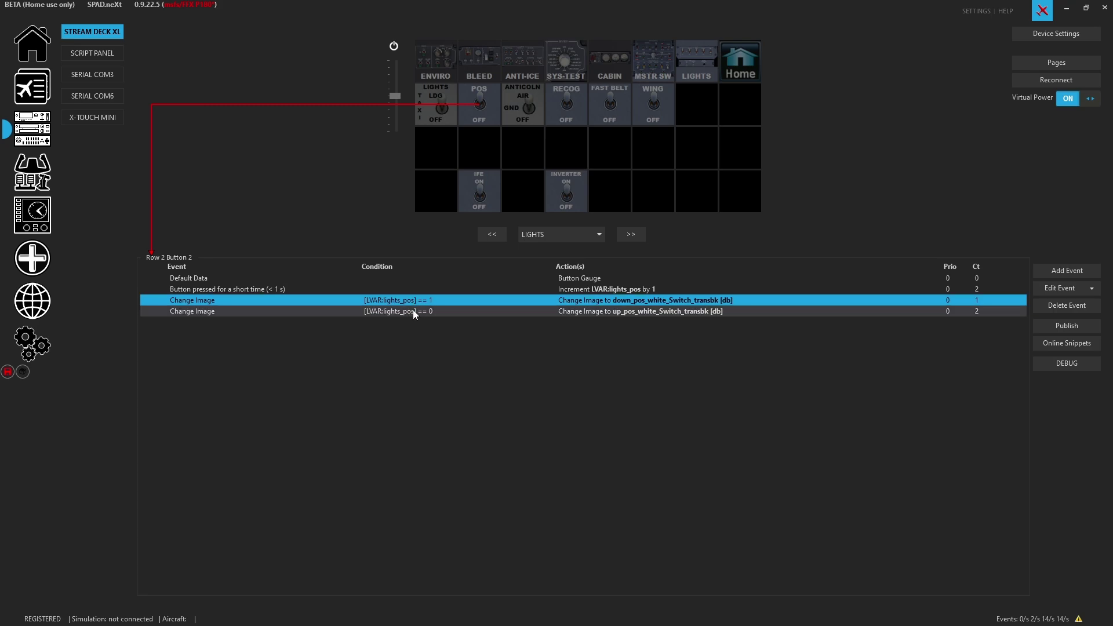
pyautogui.click(677, 309)
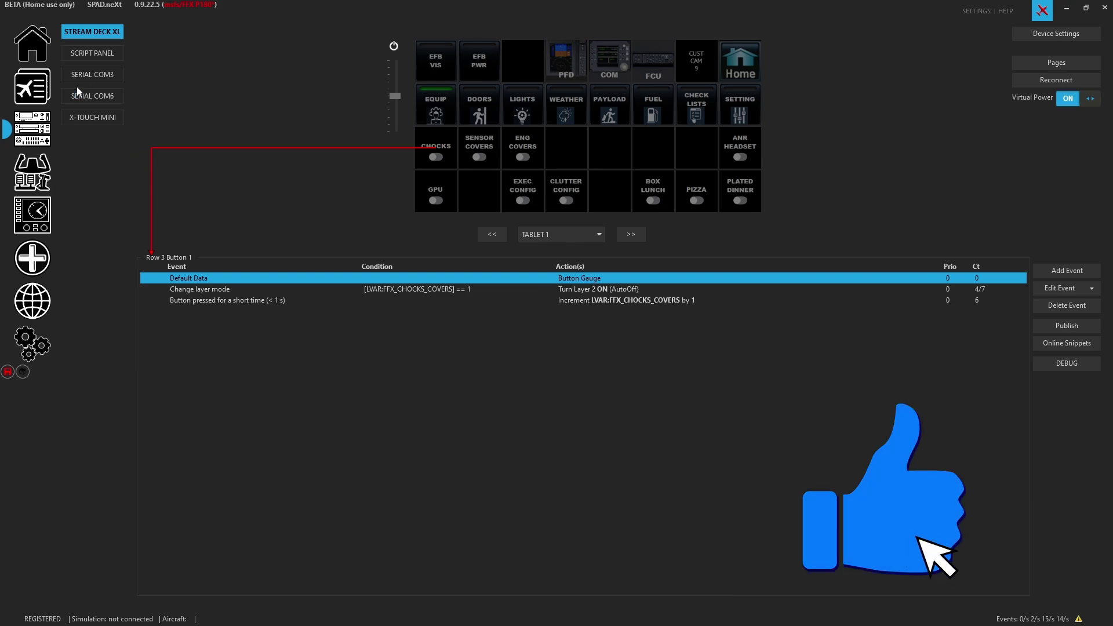
pyautogui.click(42, 63)
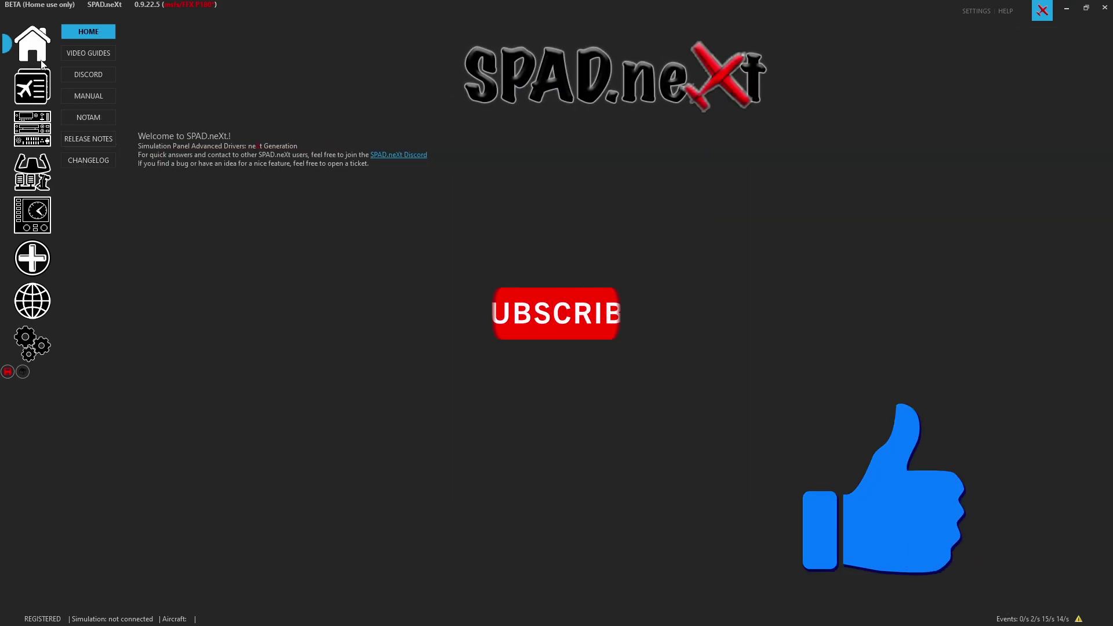